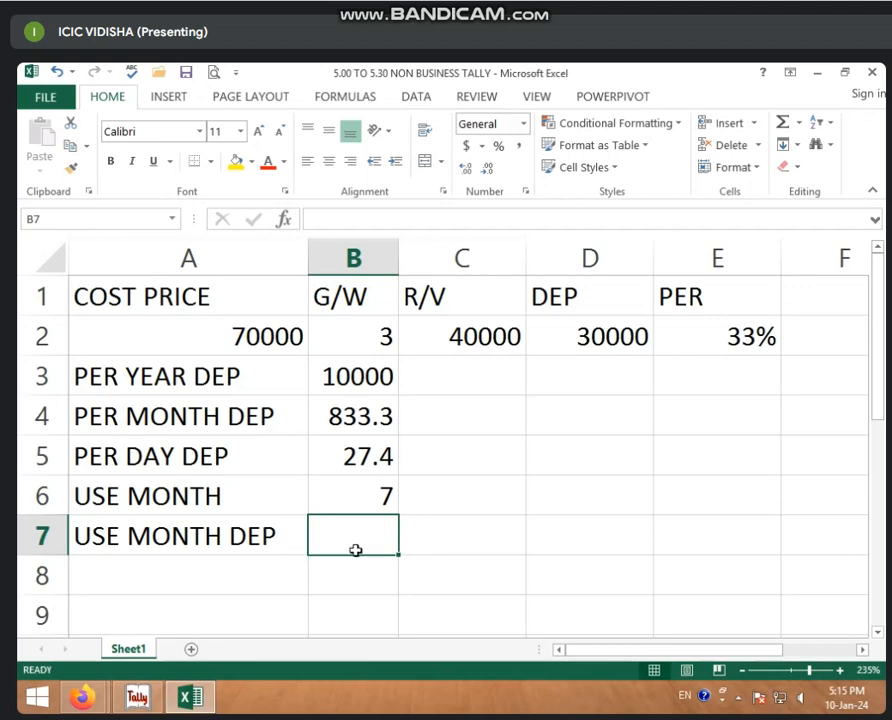
- Calculate the USE MONTH DEP value in B7 by multiplying monthly depreciation by months used, with the formula =B4*B6
text(=)
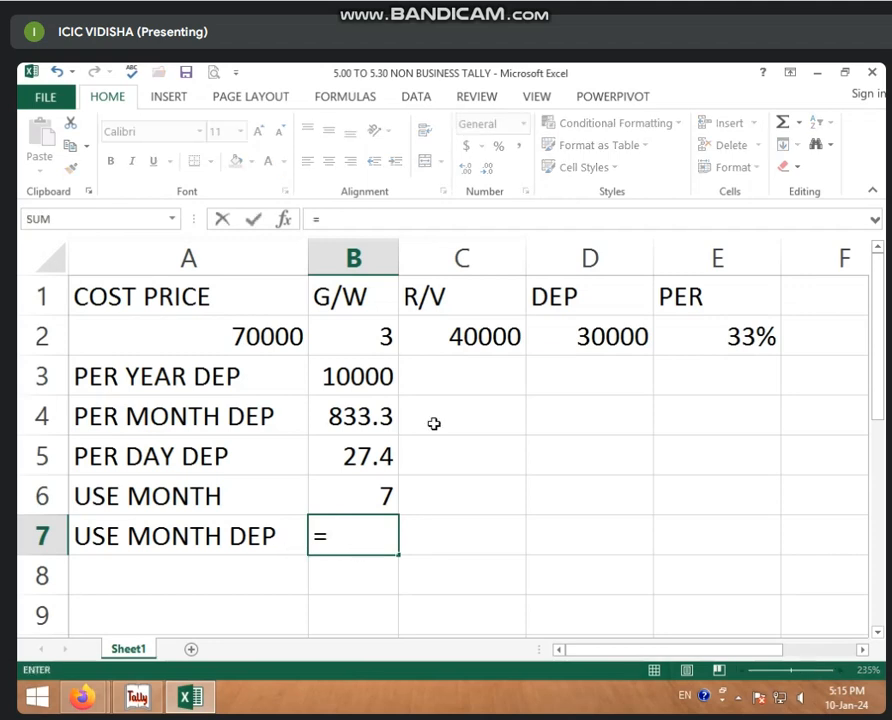
click(335, 415)
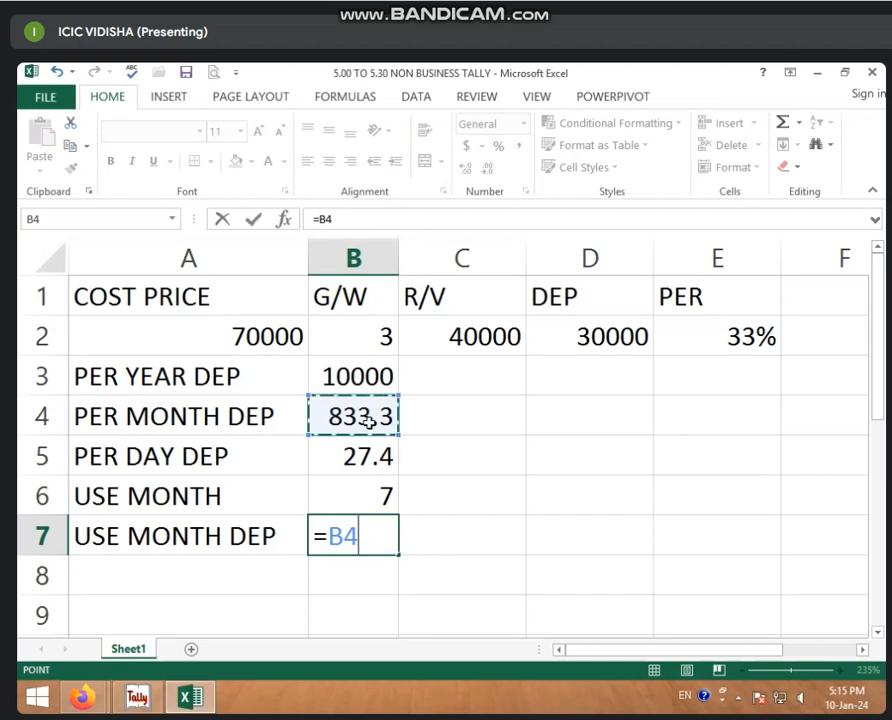
text(*)
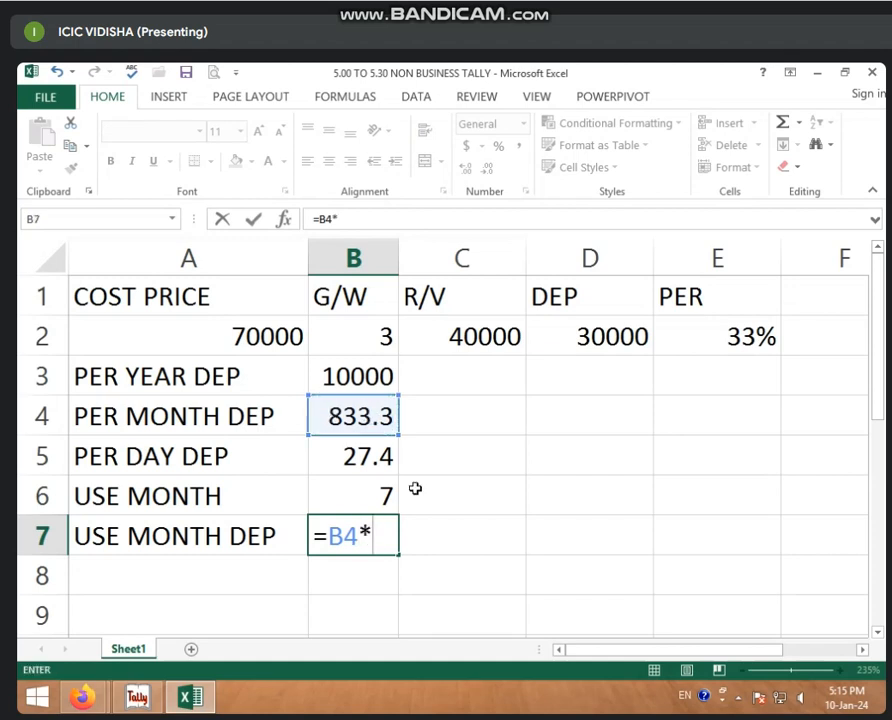
click(368, 502)
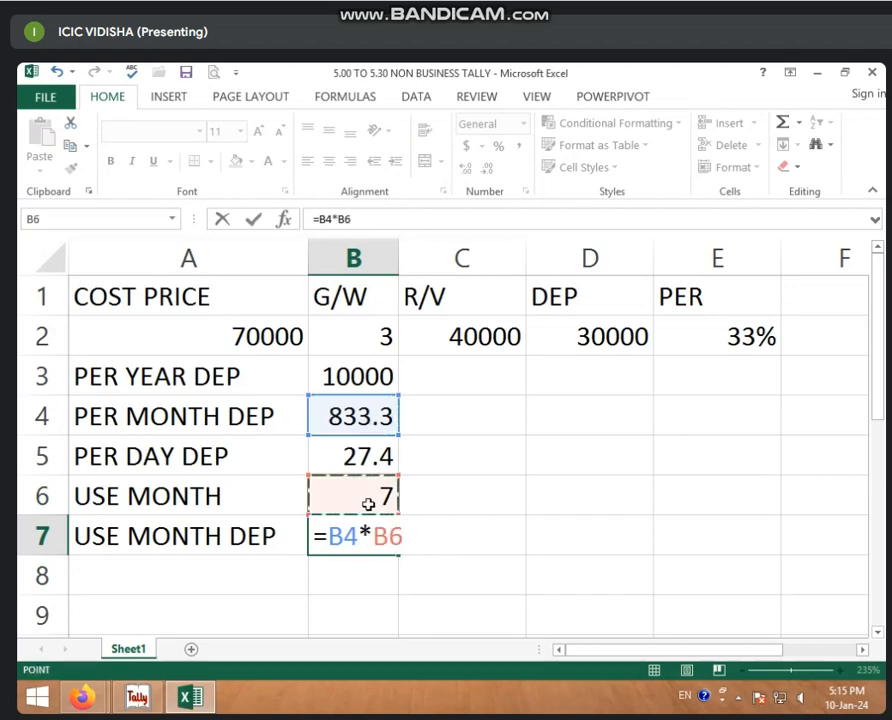
key(Return)
click(385, 538)
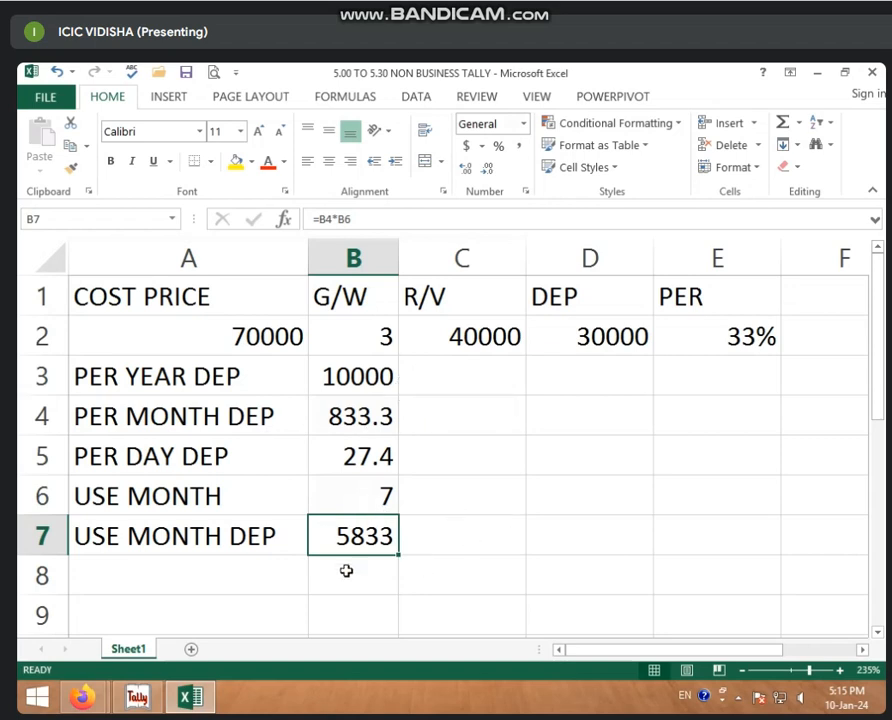
- Add the row label SELLING PRICE in cell A8, below USE MONTH DEP
click(276, 578)
text(S)
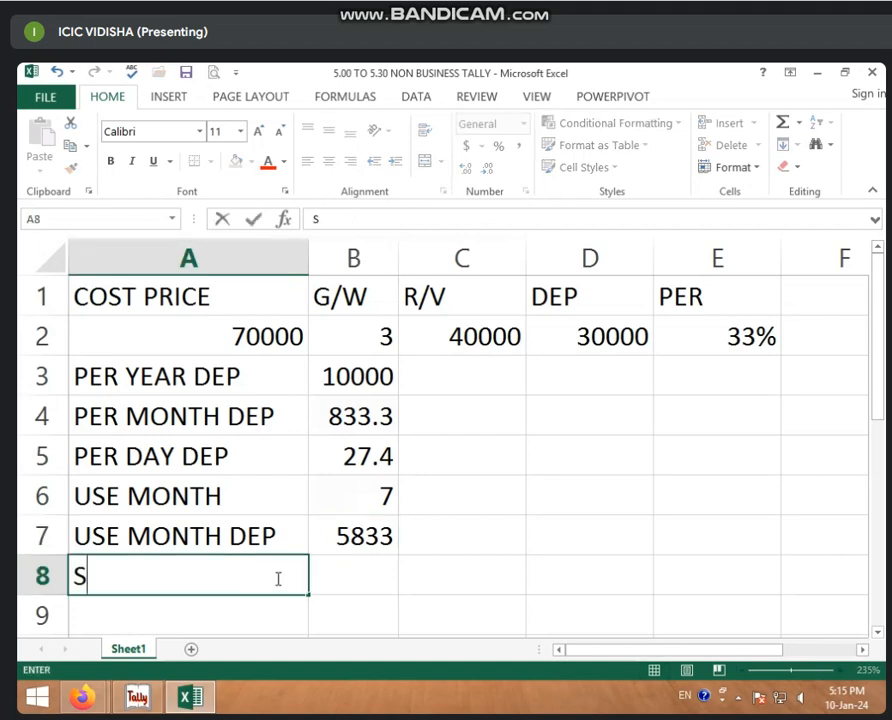
text(ELLING)
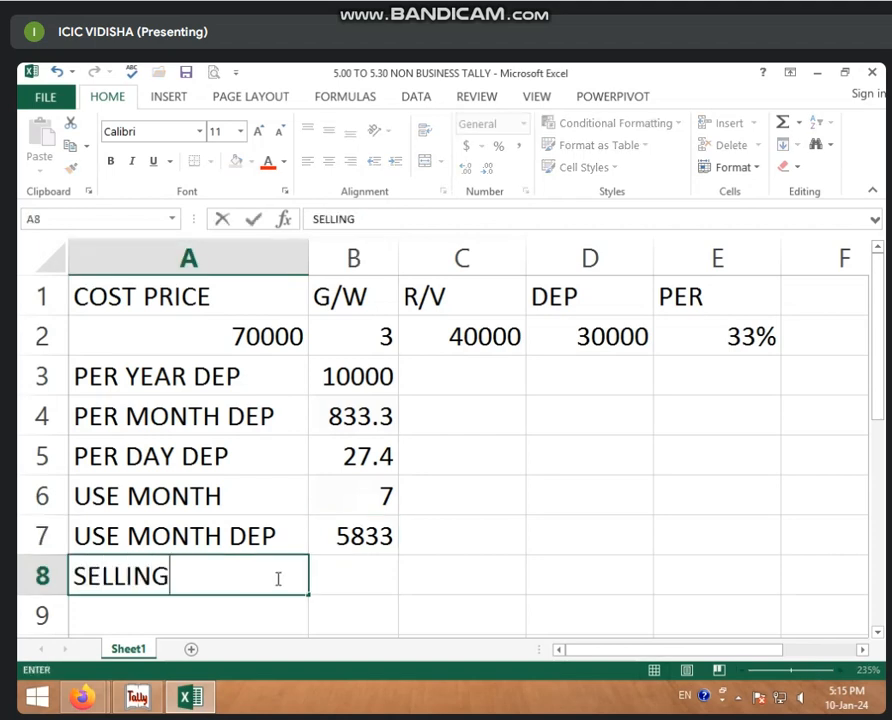
text( PRICE)
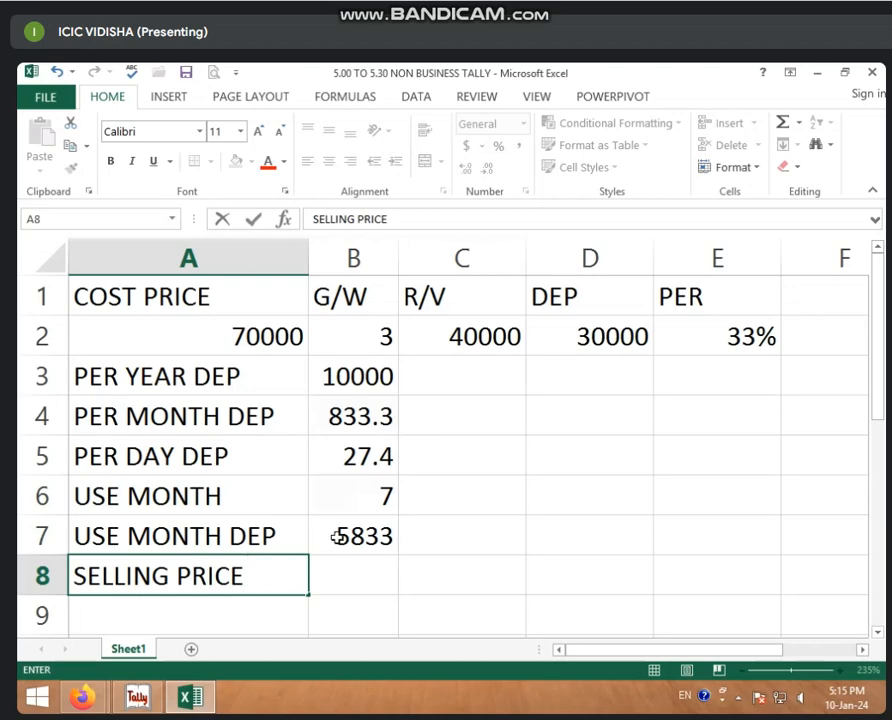
click(445, 525)
scroll(445, 525, down, 3)
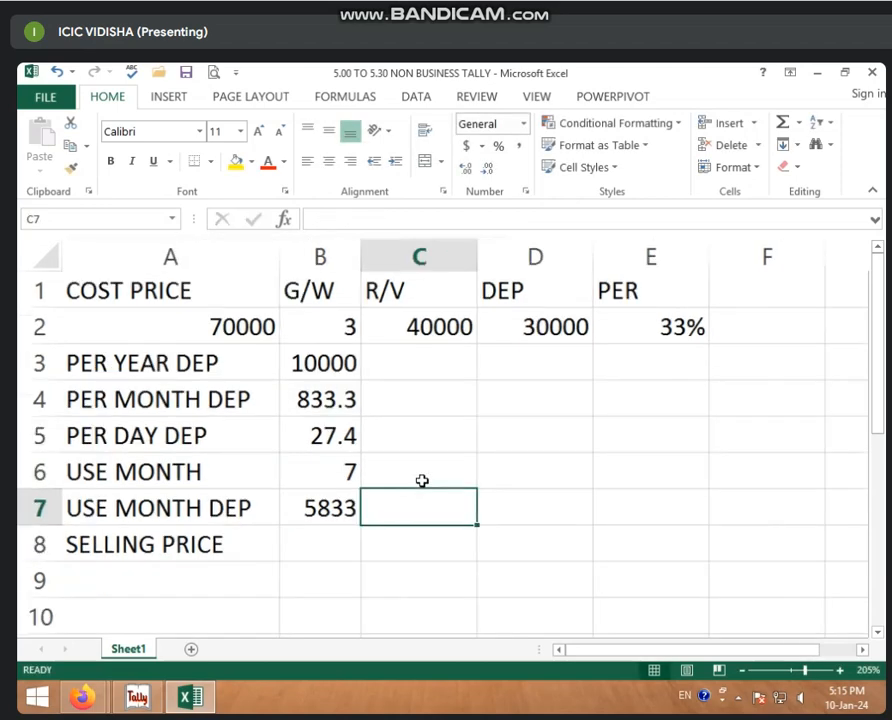
- Calculate the selling price in B8 by subtracting the used-month depreciation from the cost price, with the formula =A2-B7
click(268, 514)
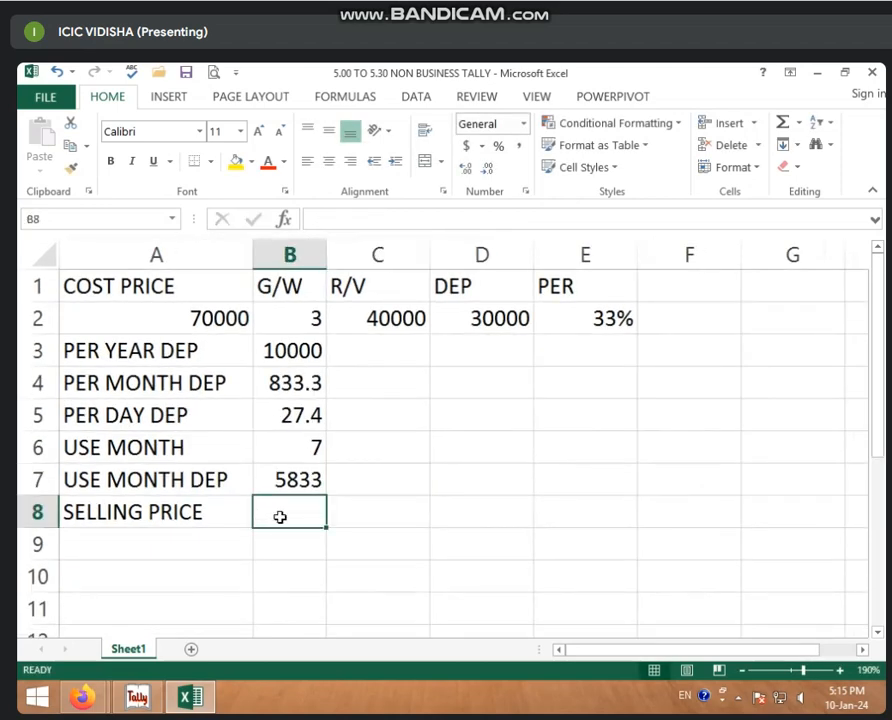
click(210, 325)
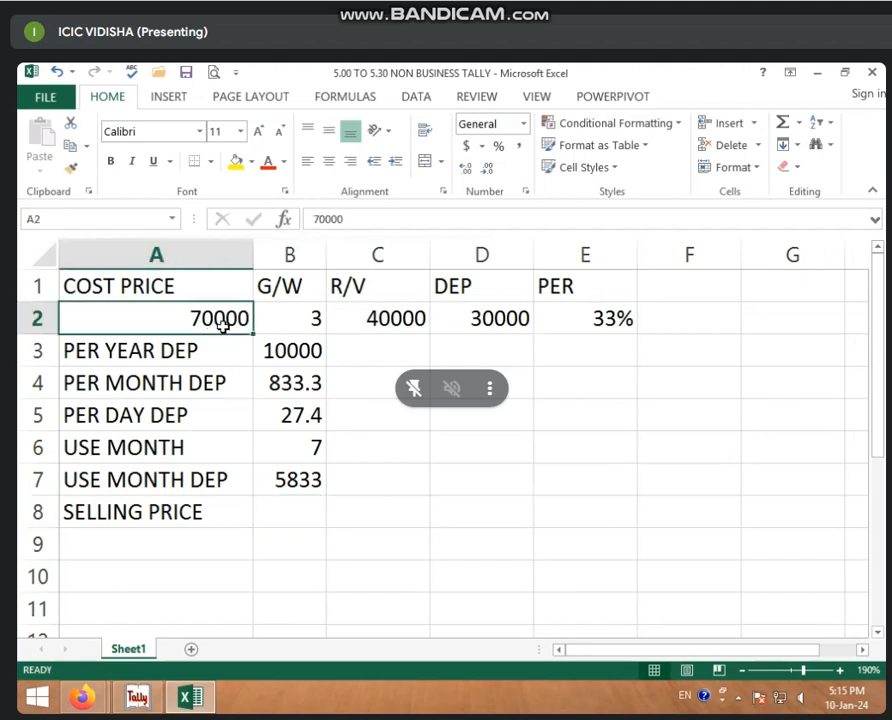
click(322, 437)
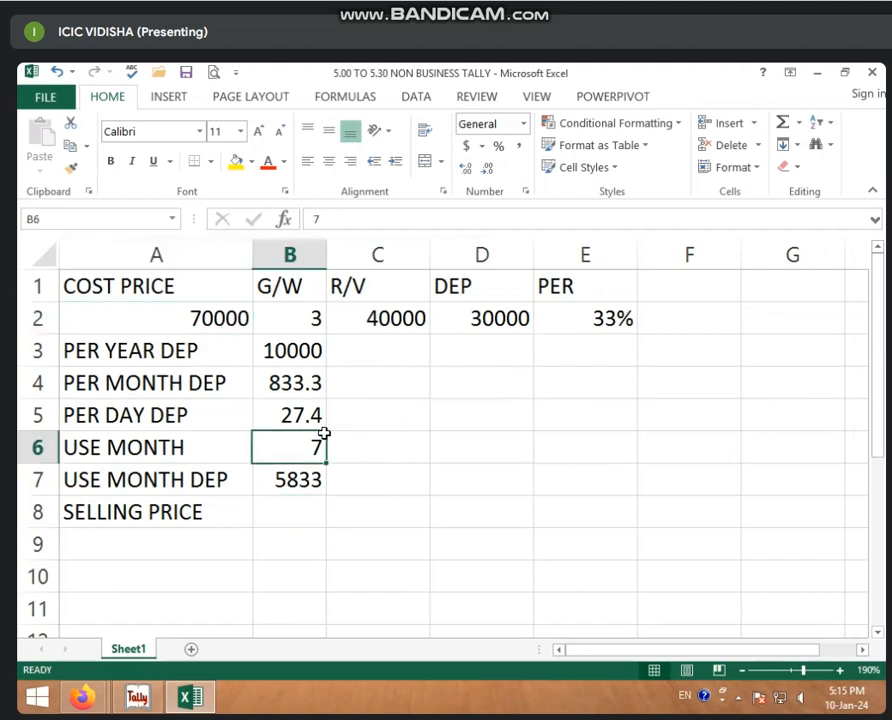
click(292, 482)
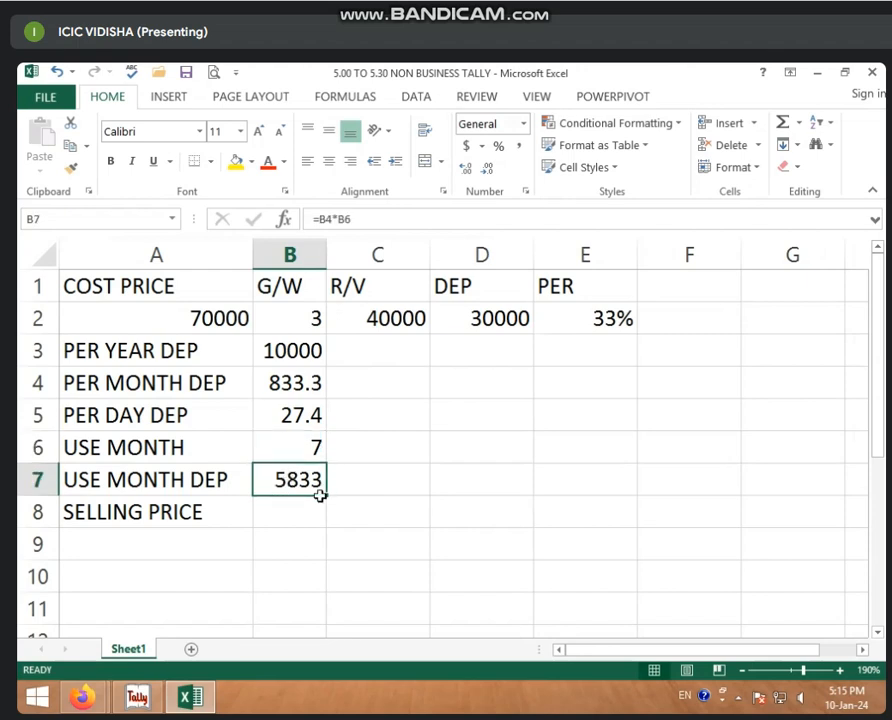
click(289, 516)
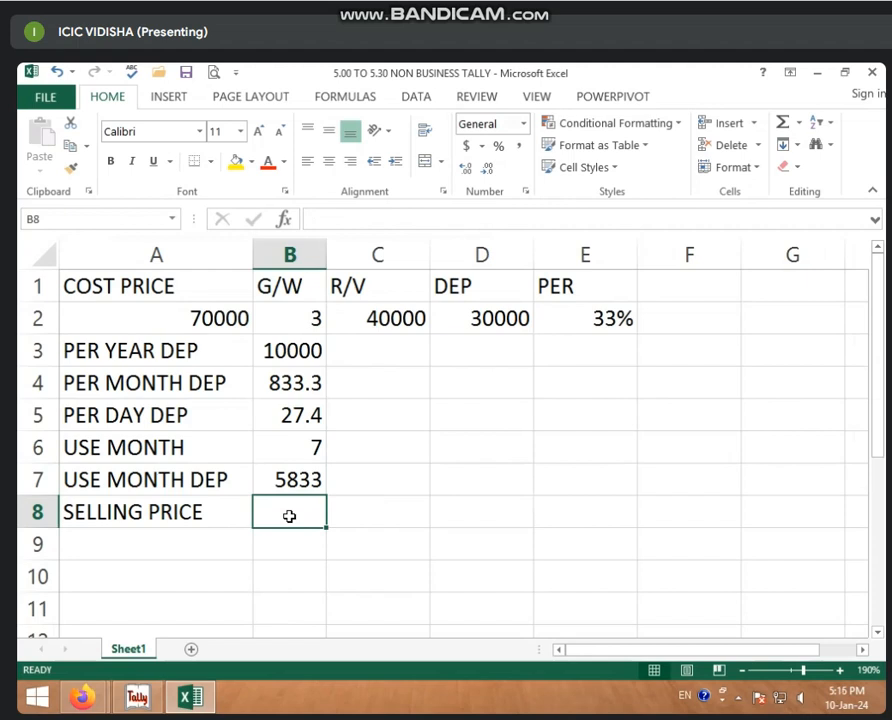
text(=)
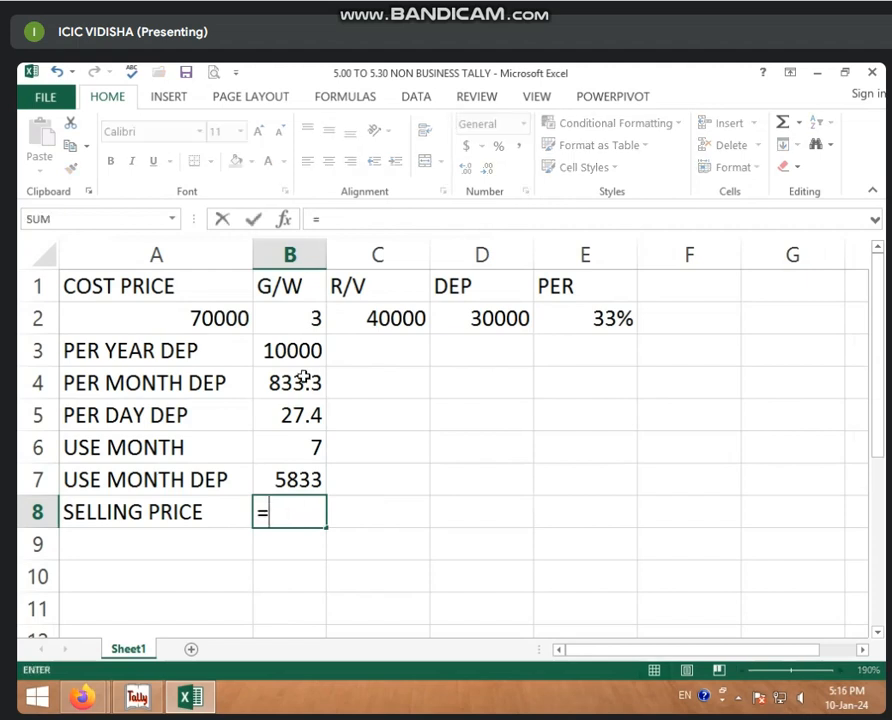
click(206, 309)
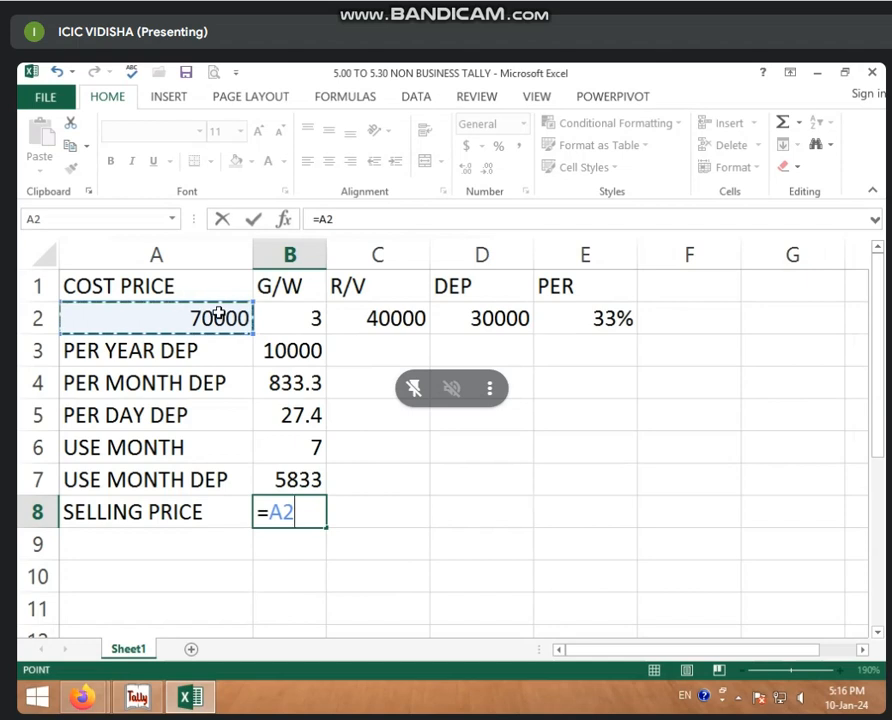
text(-)
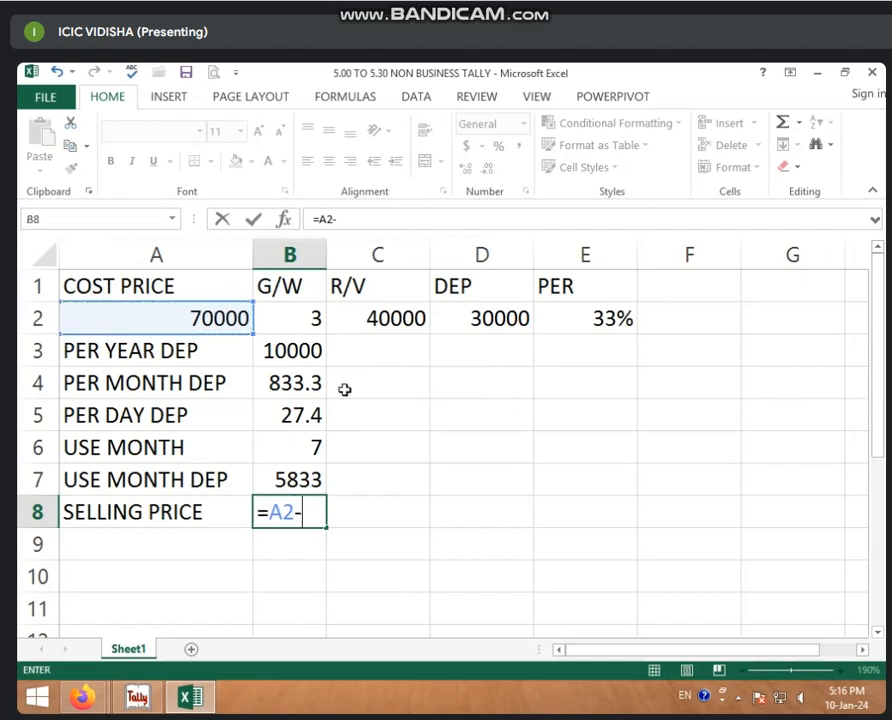
click(304, 480)
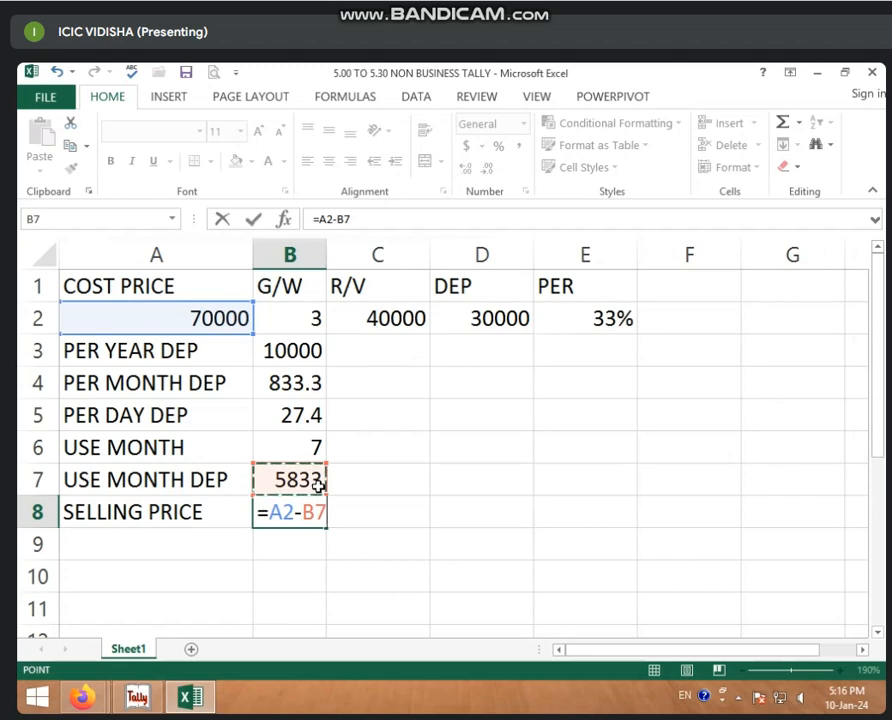
key(Return)
click(286, 513)
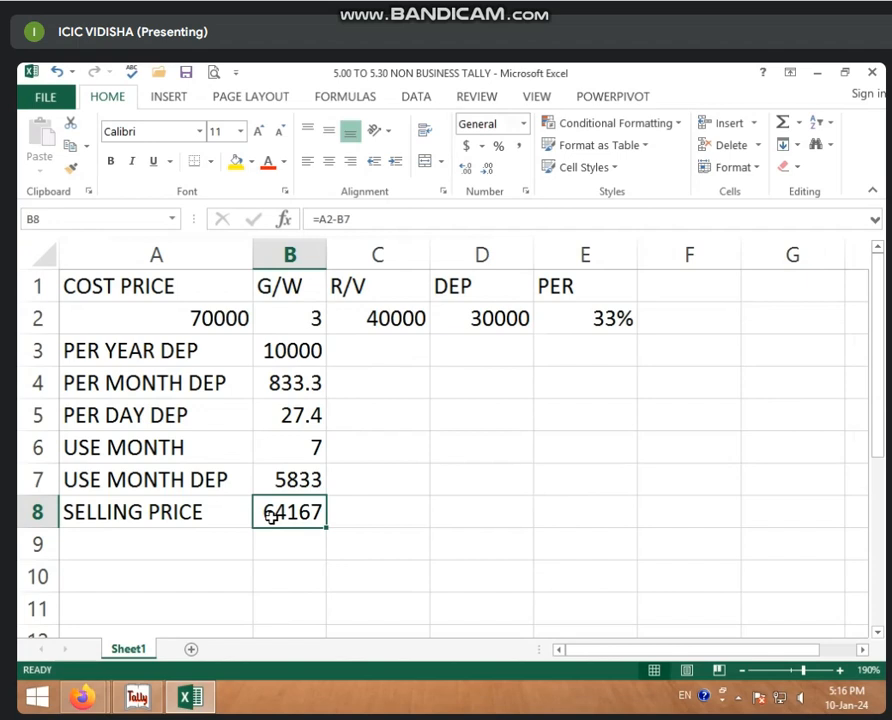
- Add the row label NET SELLING PRICE in cell A9, below SELLING PRICE
click(195, 540)
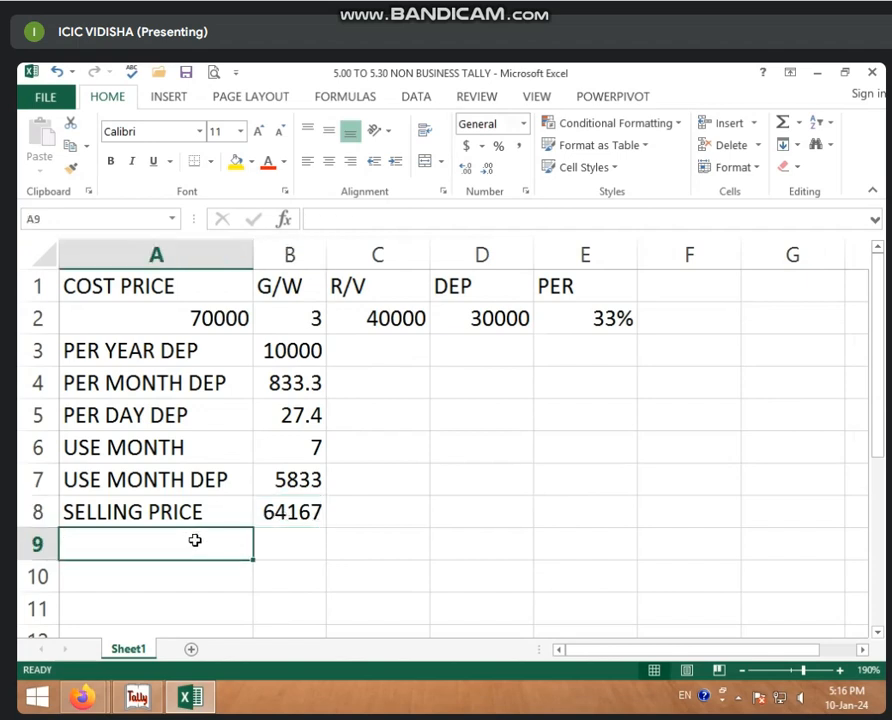
text(NET )
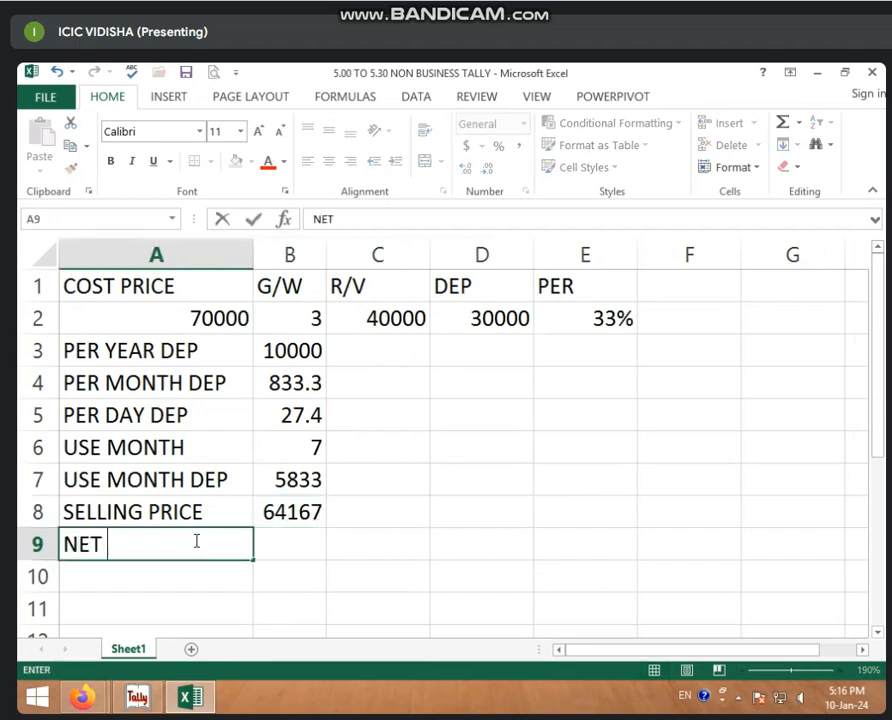
text(SELLING )
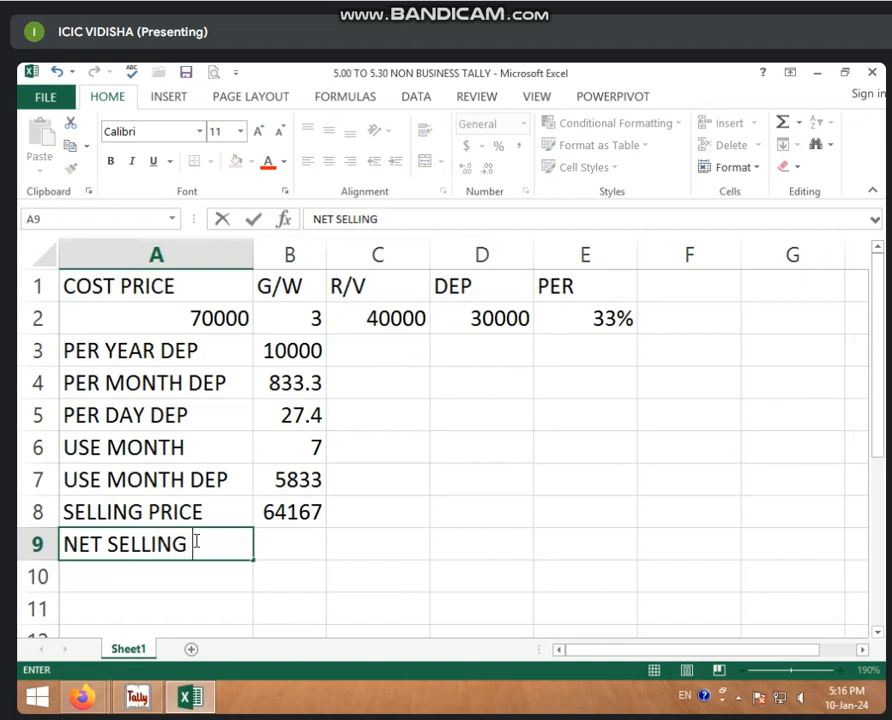
text(PRICE)
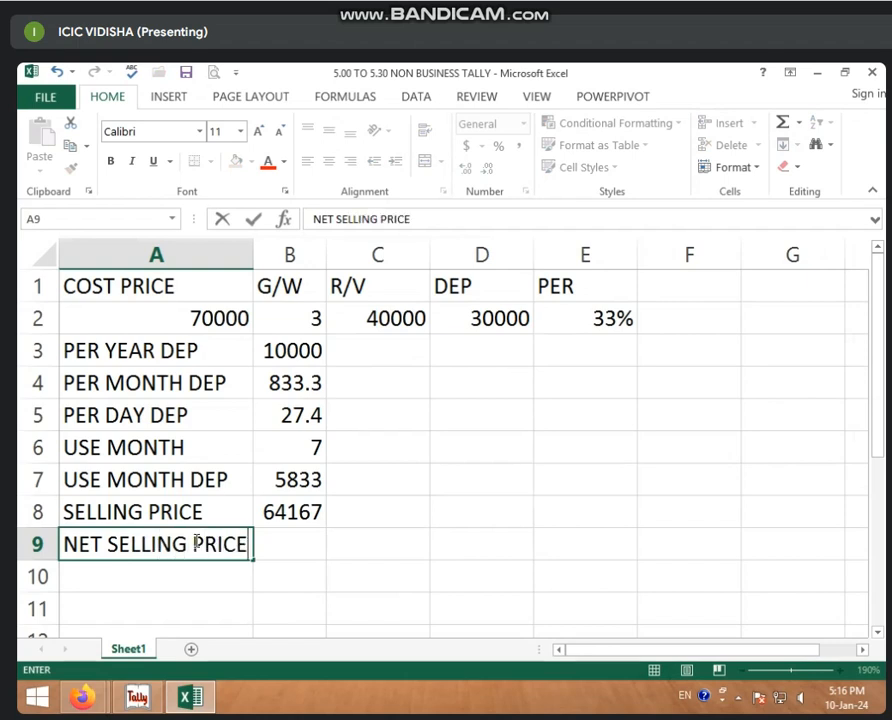
click(278, 542)
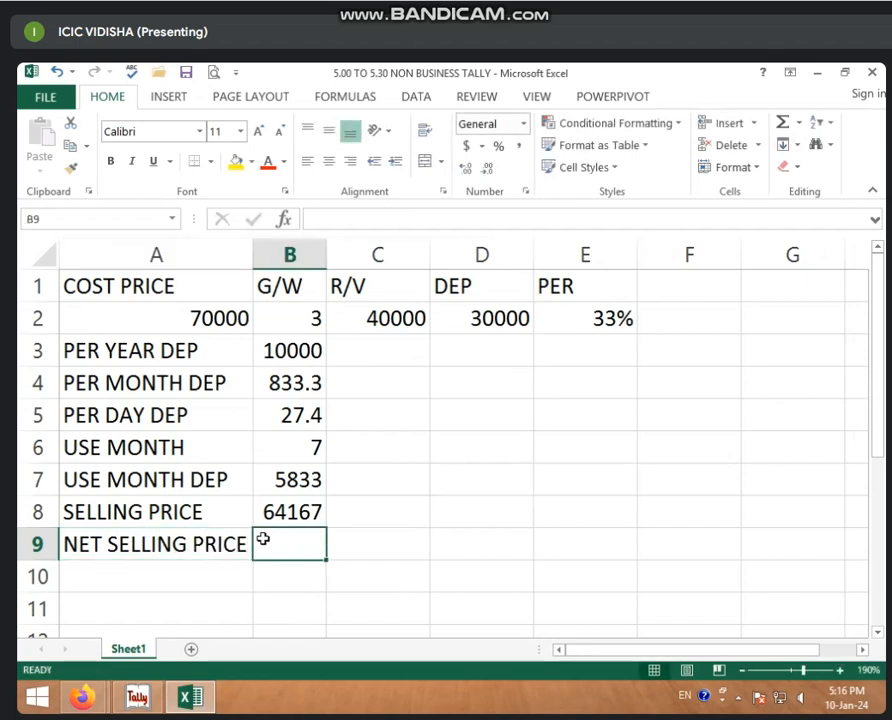
- Enter 63000 as the net selling price in B9 and compare it with the calculated selling price in B8
click(280, 514)
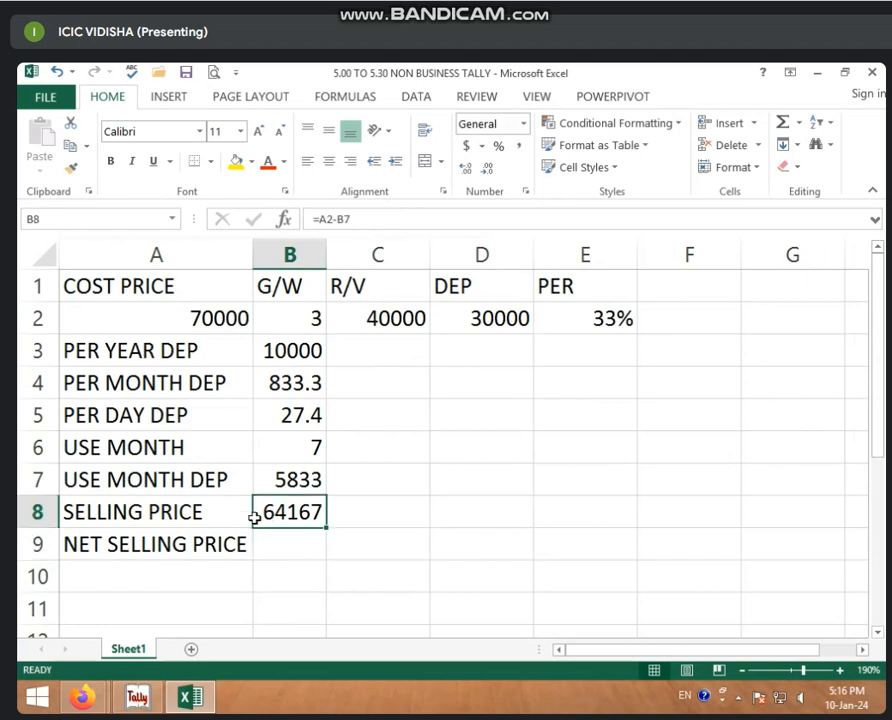
click(310, 541)
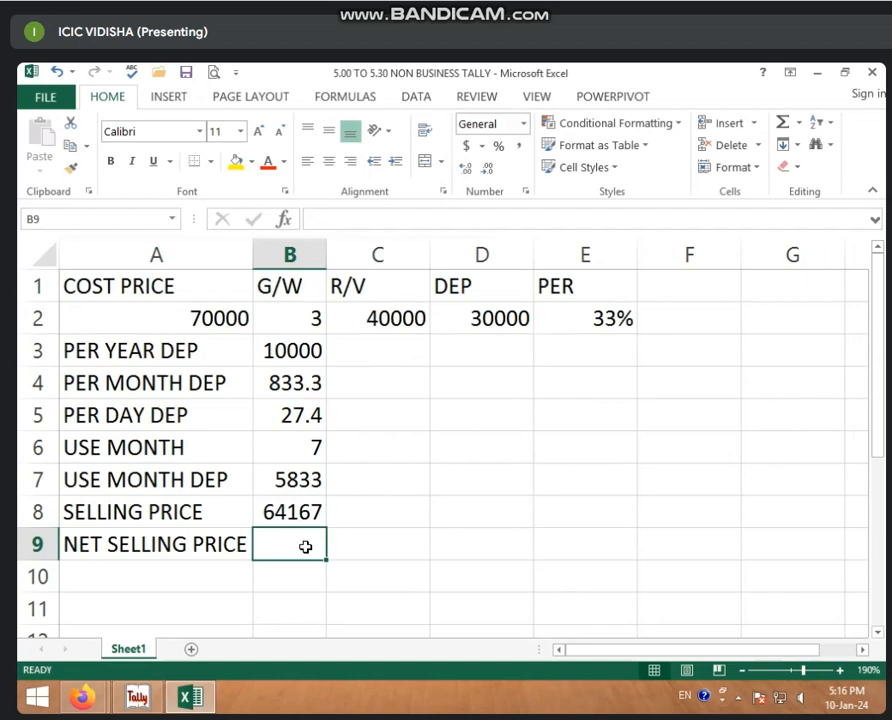
text(63000)
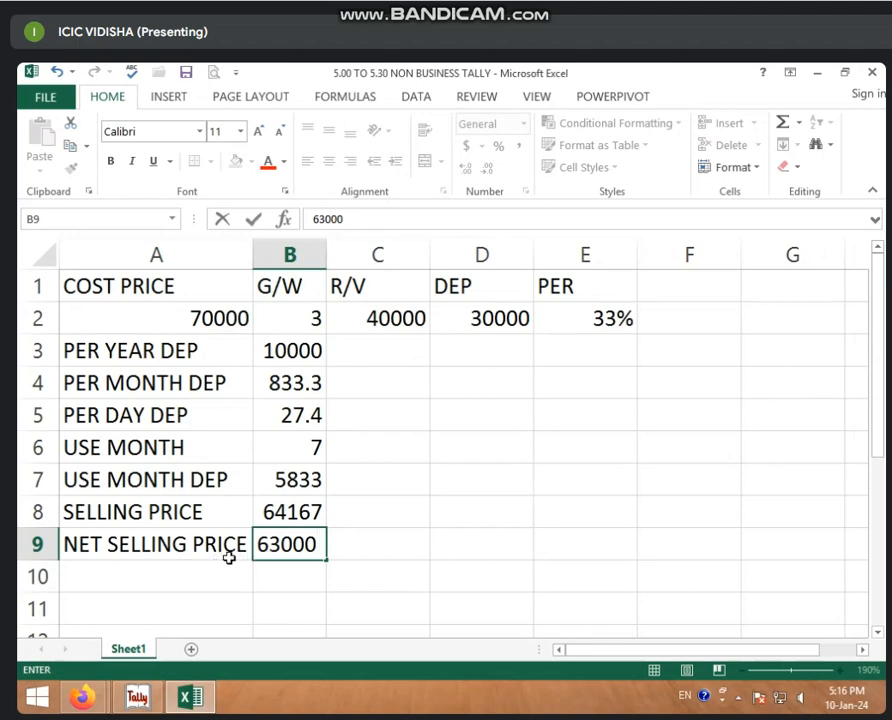
click(270, 519)
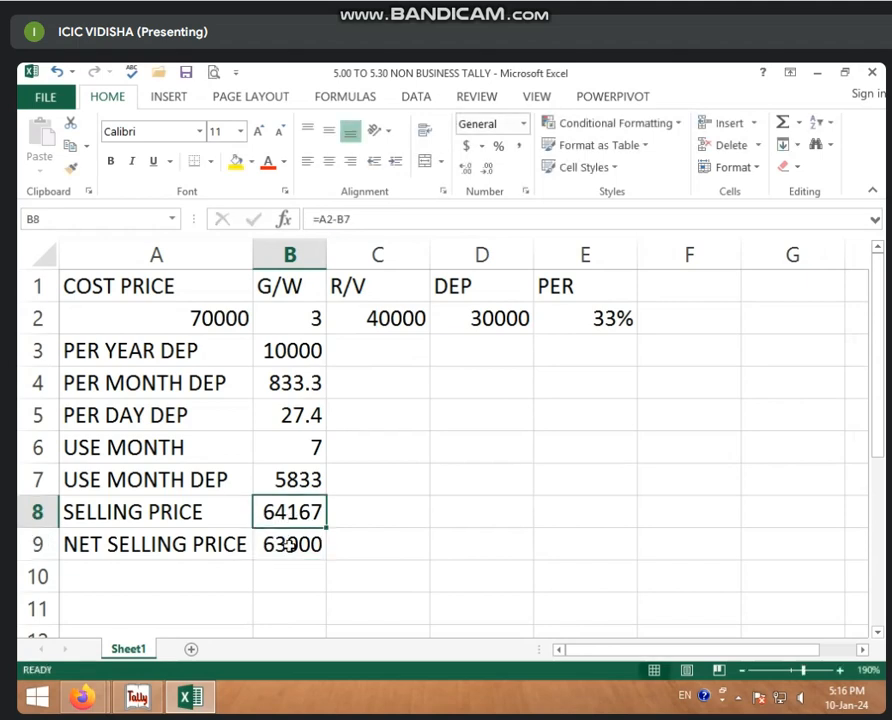
click(288, 544)
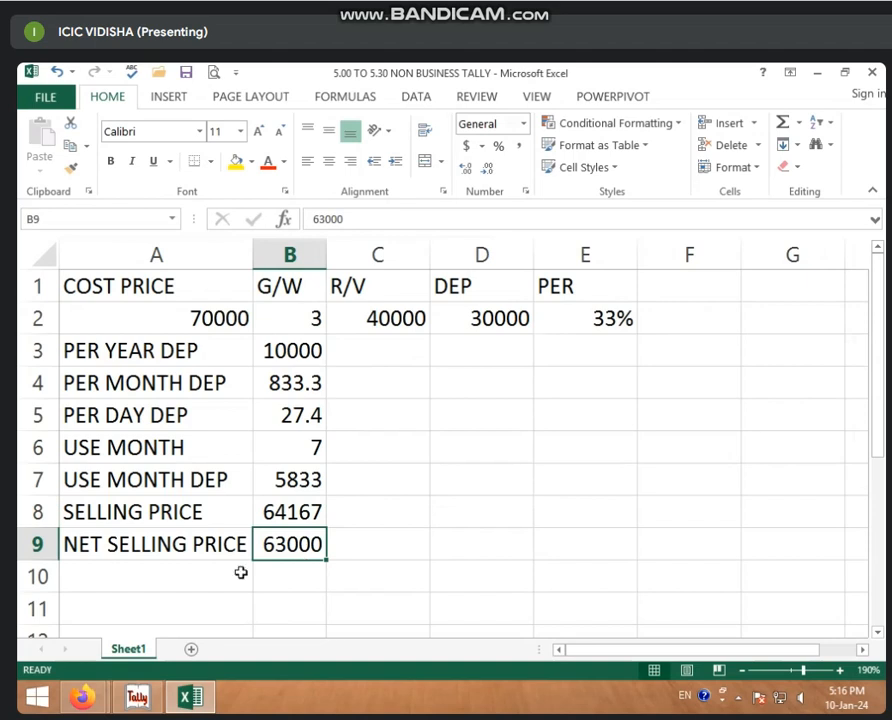
- Add the row label PROFIT/LOSS in cell A10, below NET SELLING PRICE
click(202, 573)
text(PR)
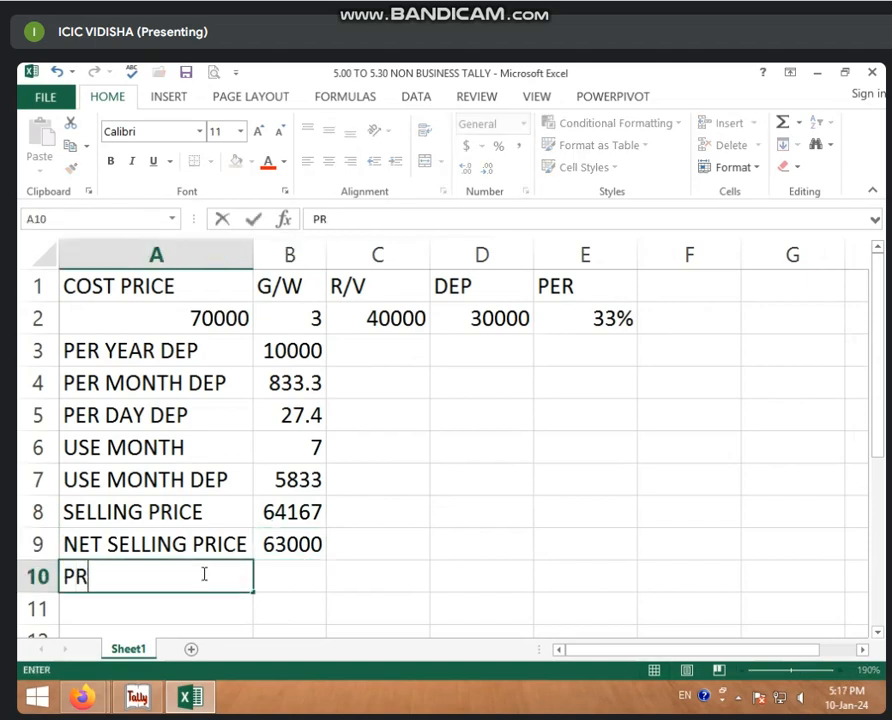
text(OFIT)
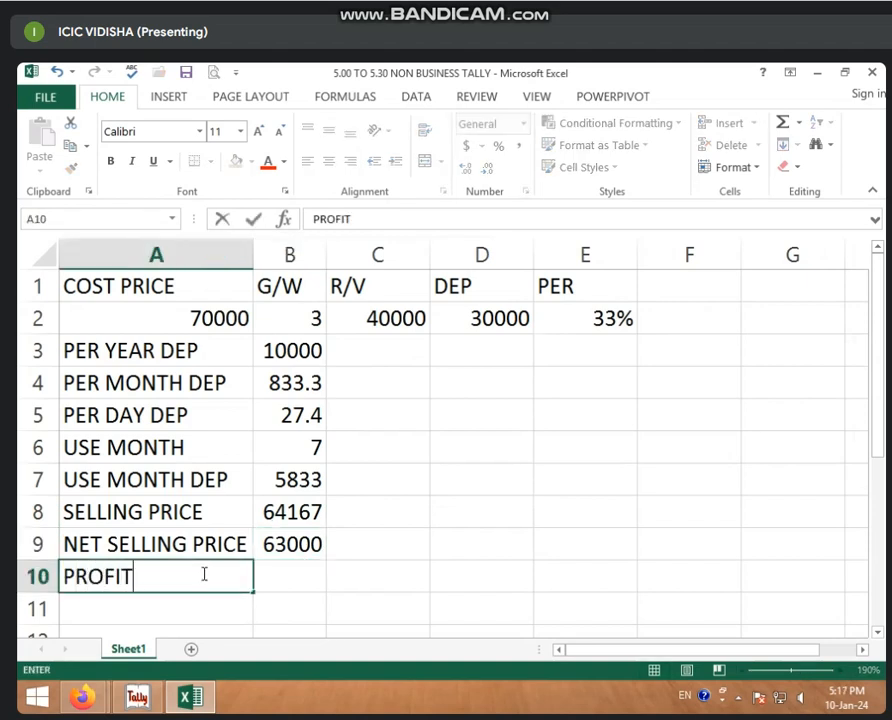
text(/LOSS)
key(Tab)
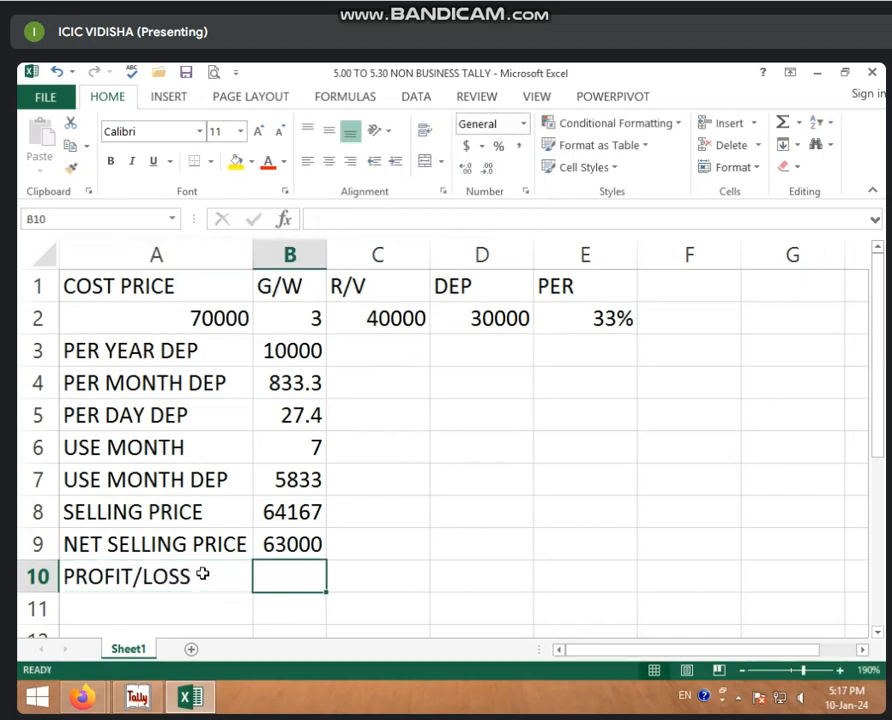
- Calculate the profit or loss in B10 by subtracting the selling price from the net selling price, with the formula =B9-B8
text(=)
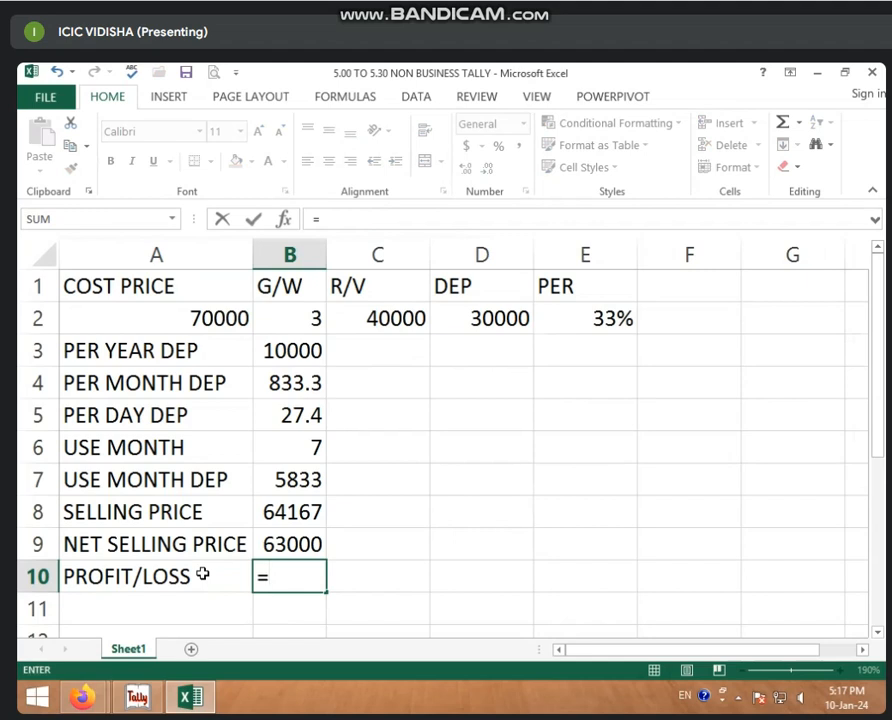
click(296, 542)
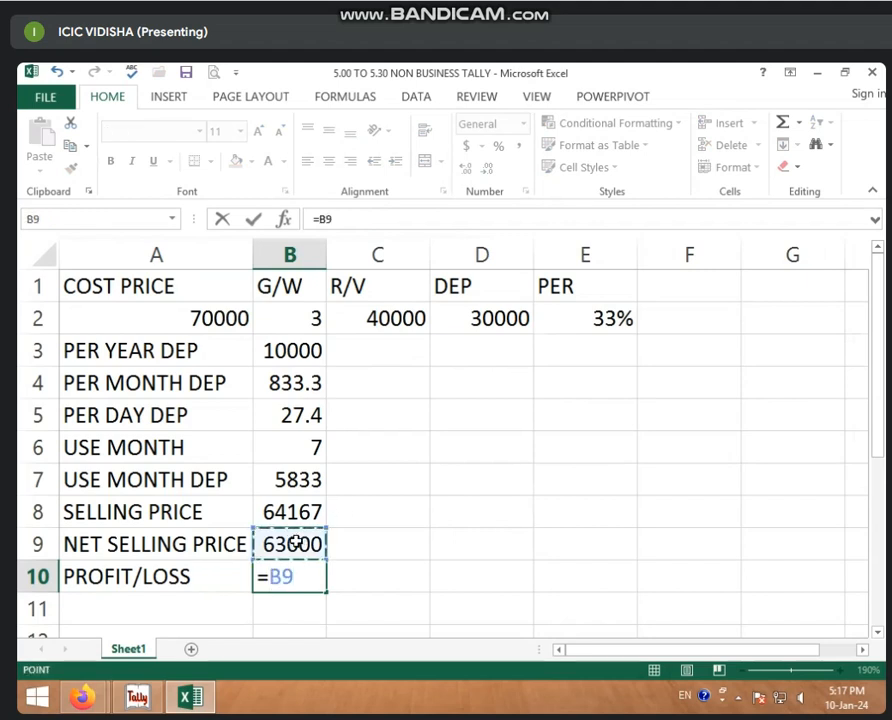
text(-)
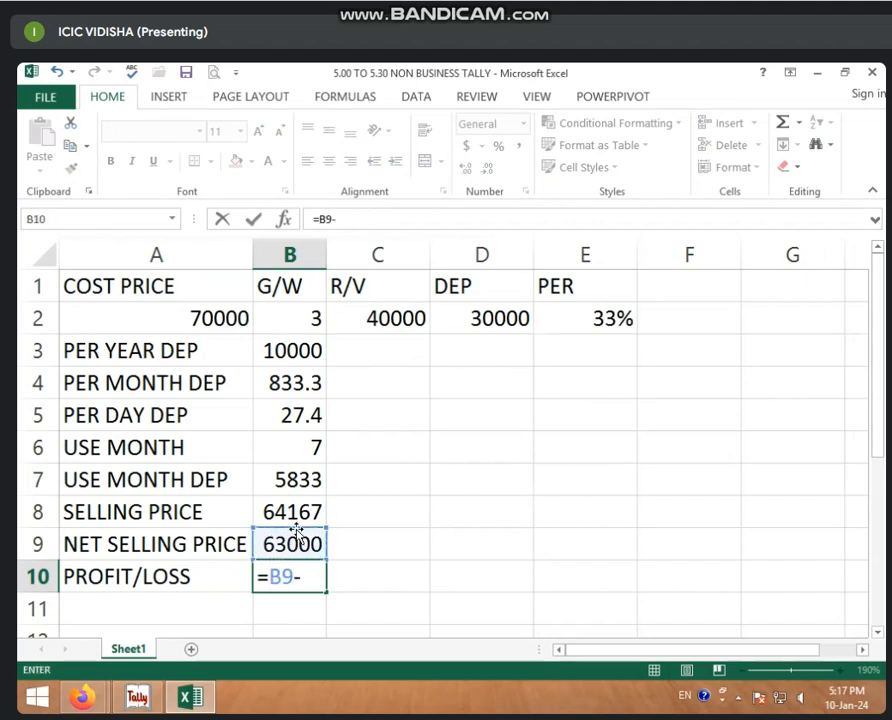
click(295, 518)
key(Return)
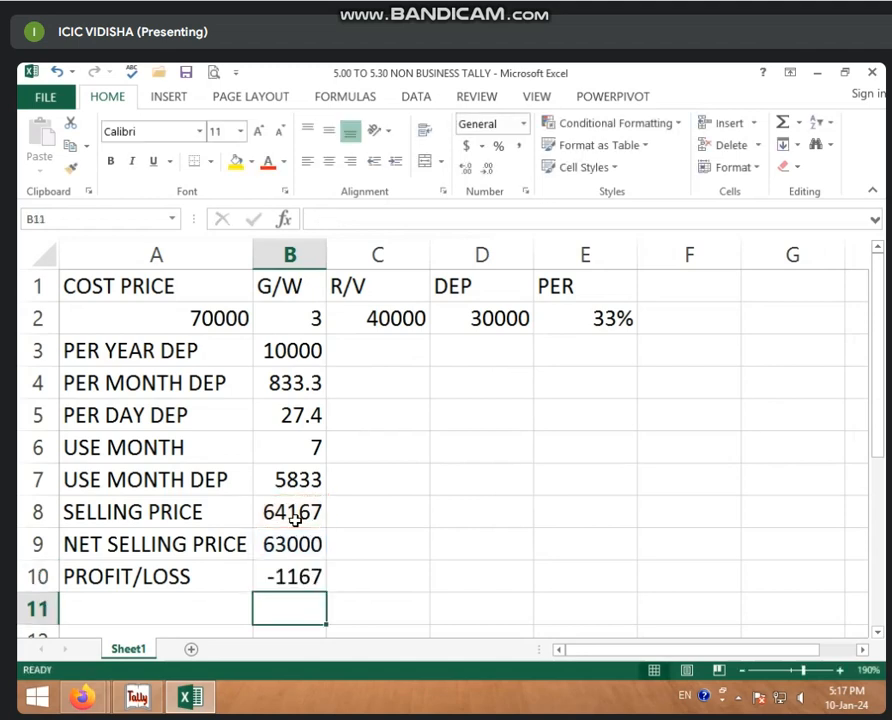
- Check the profit/loss result in B10 against the selling price in B8 and the net selling price in B9
click(295, 572)
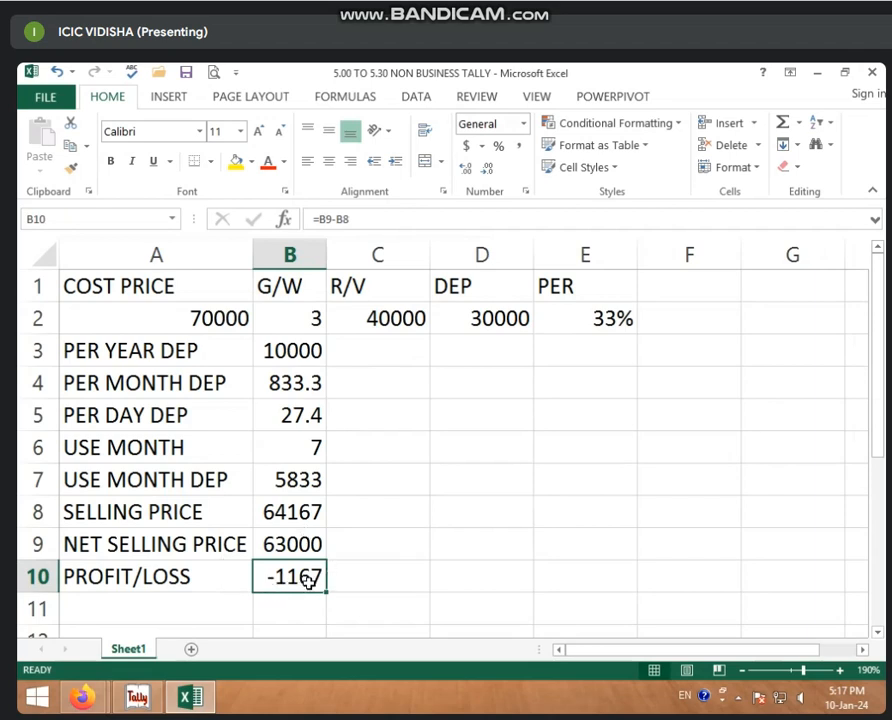
click(280, 517)
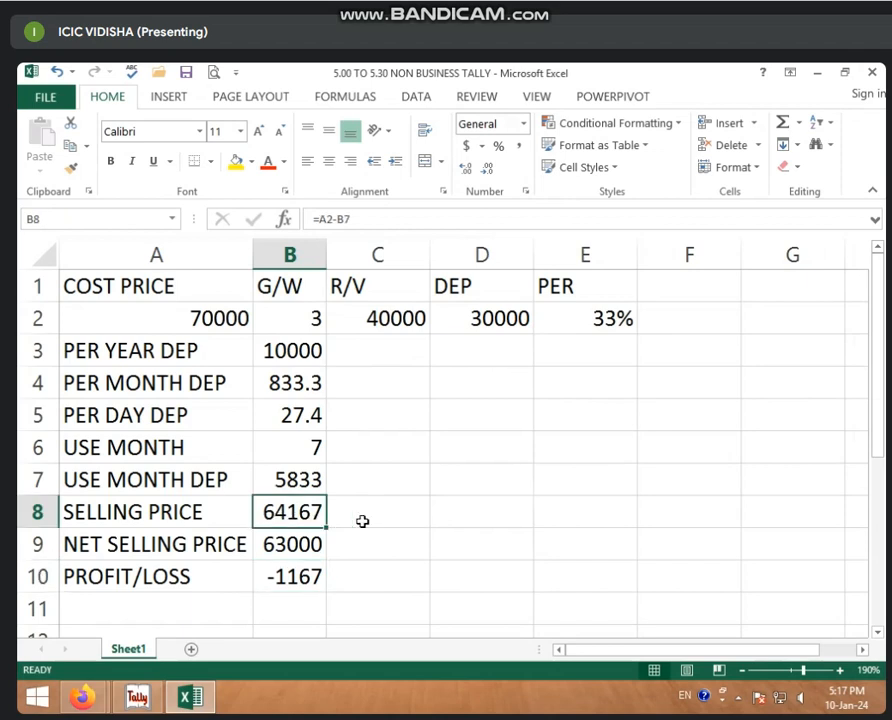
click(271, 548)
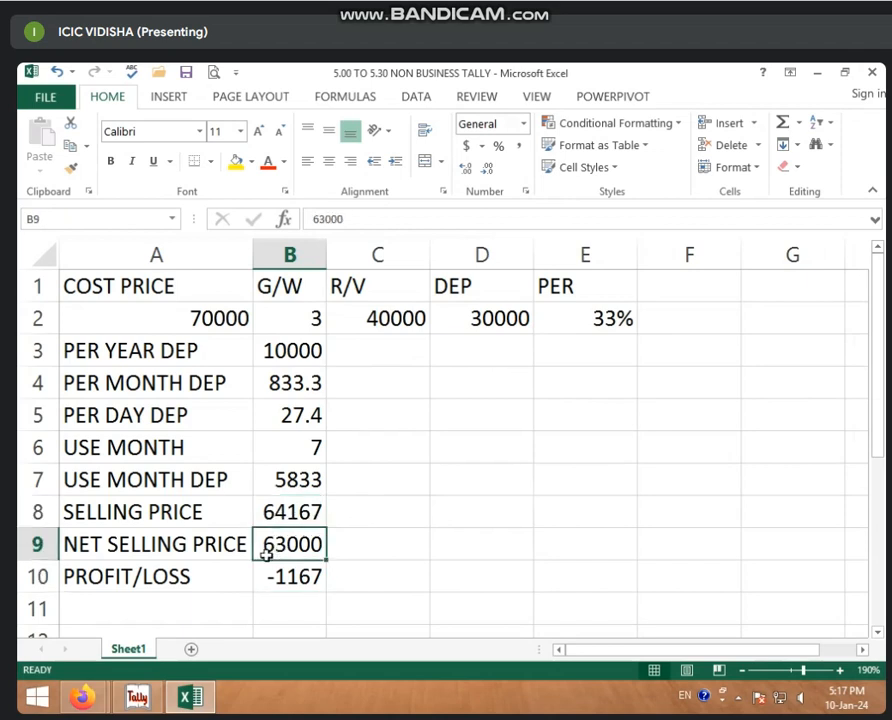
click(295, 575)
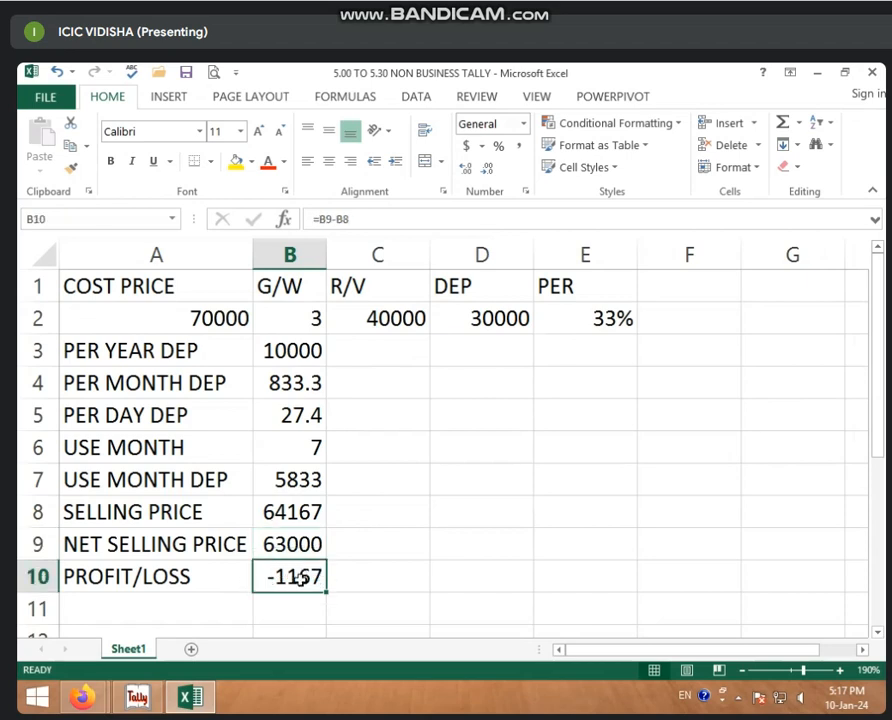
click(521, 454)
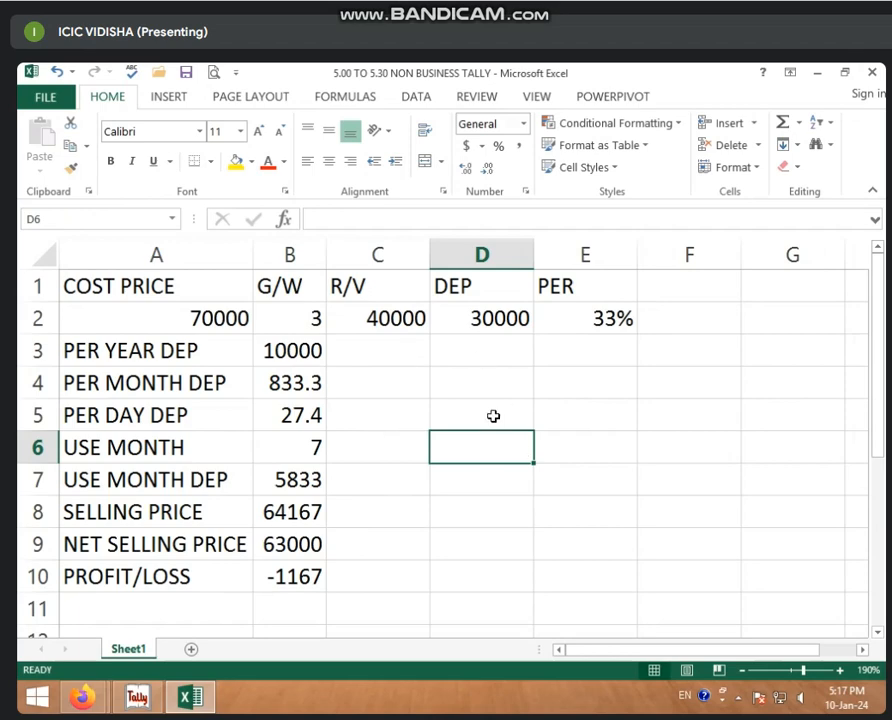
- Switch to Tally and examine the furniture account under Fixed Assets in the balance sheet, returning to the Gateway of Tally
click(137, 697)
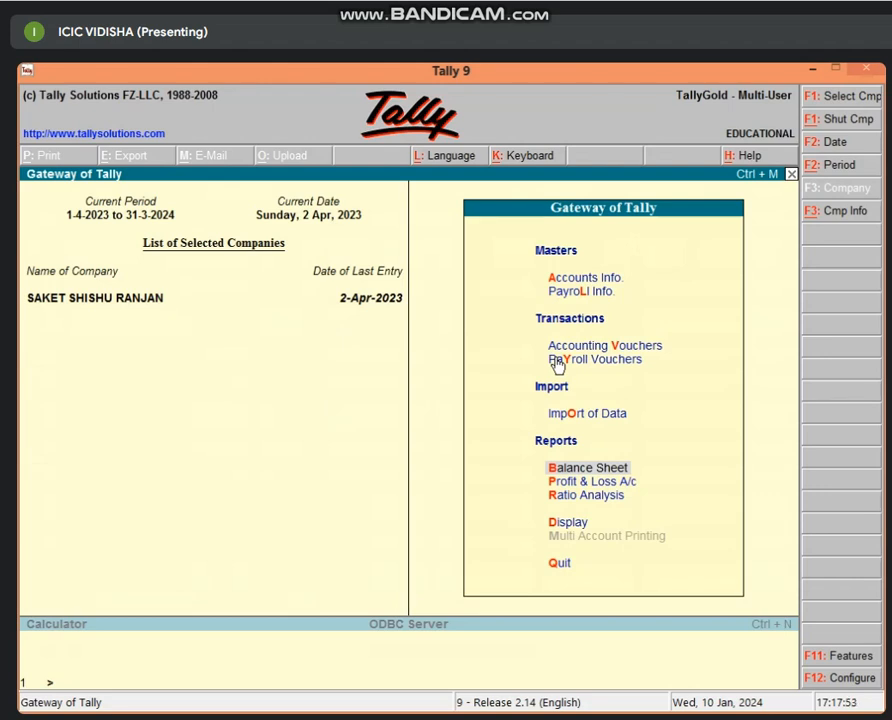
key(Return)
key(Right)
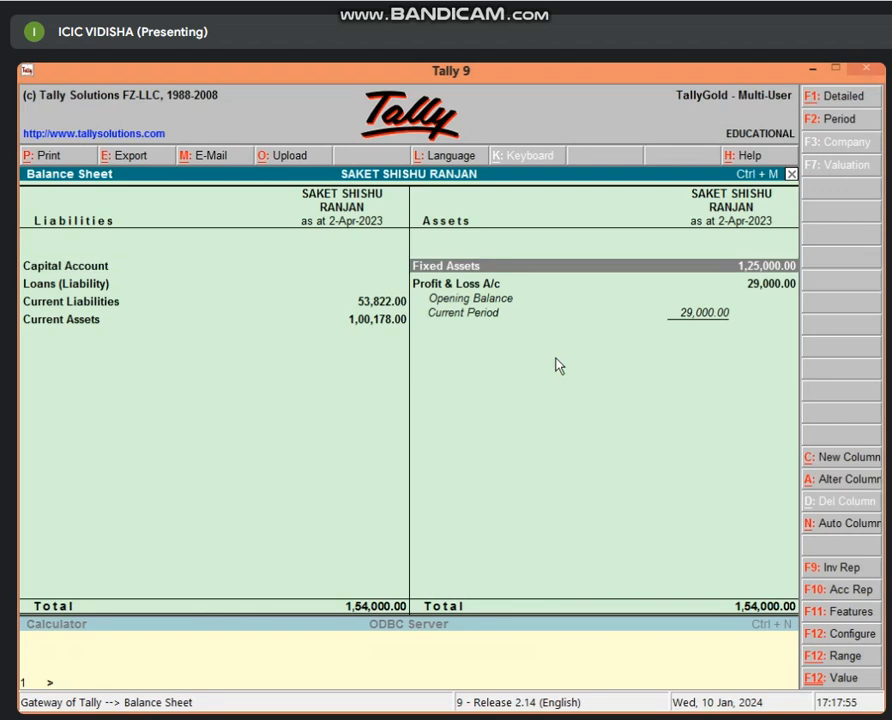
key(Return)
key(Down)
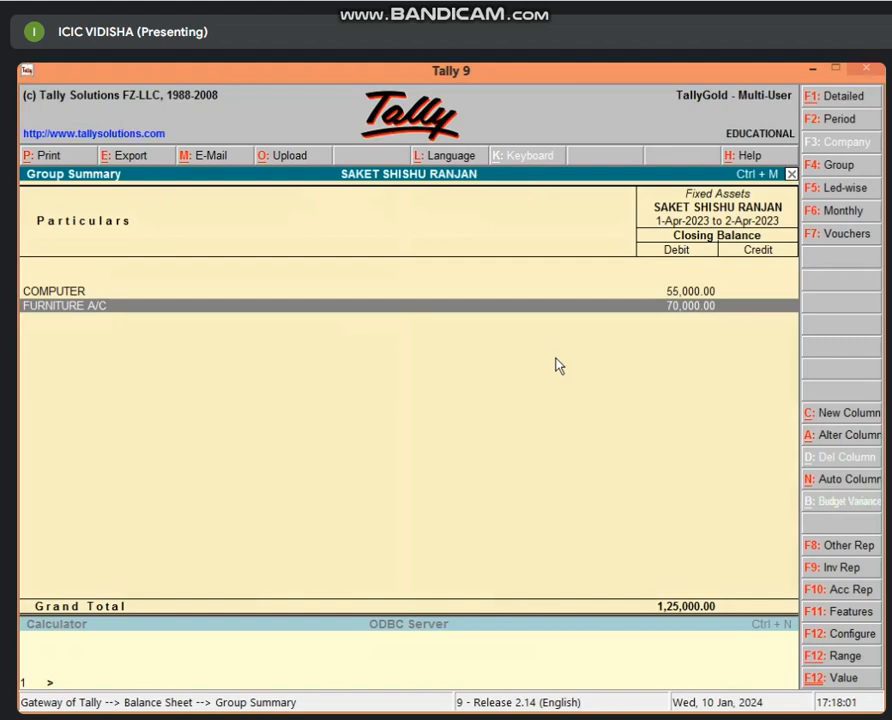
key(Escape)
key(Escape)
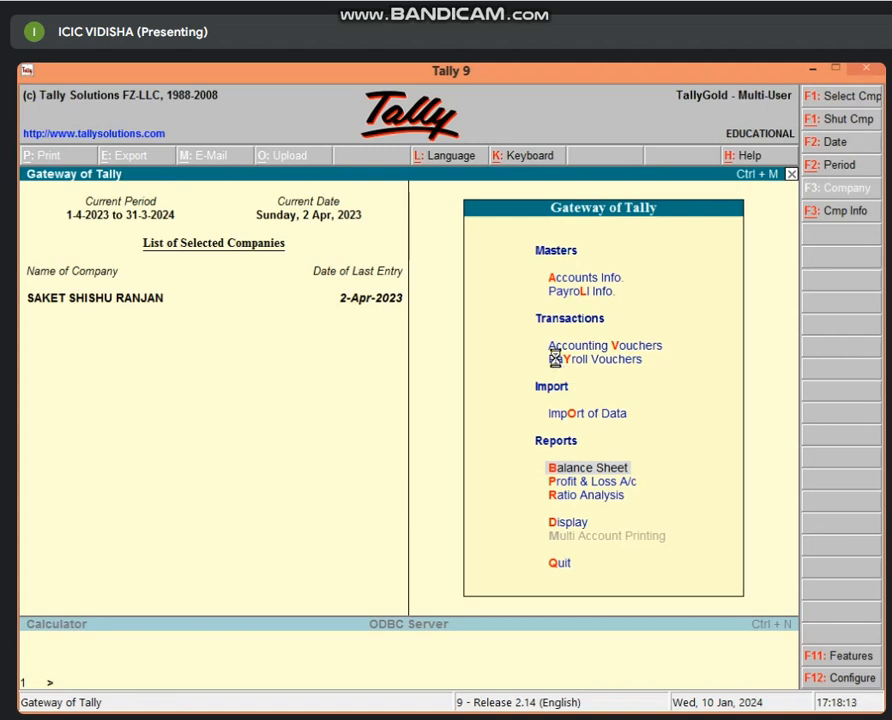
key(v)
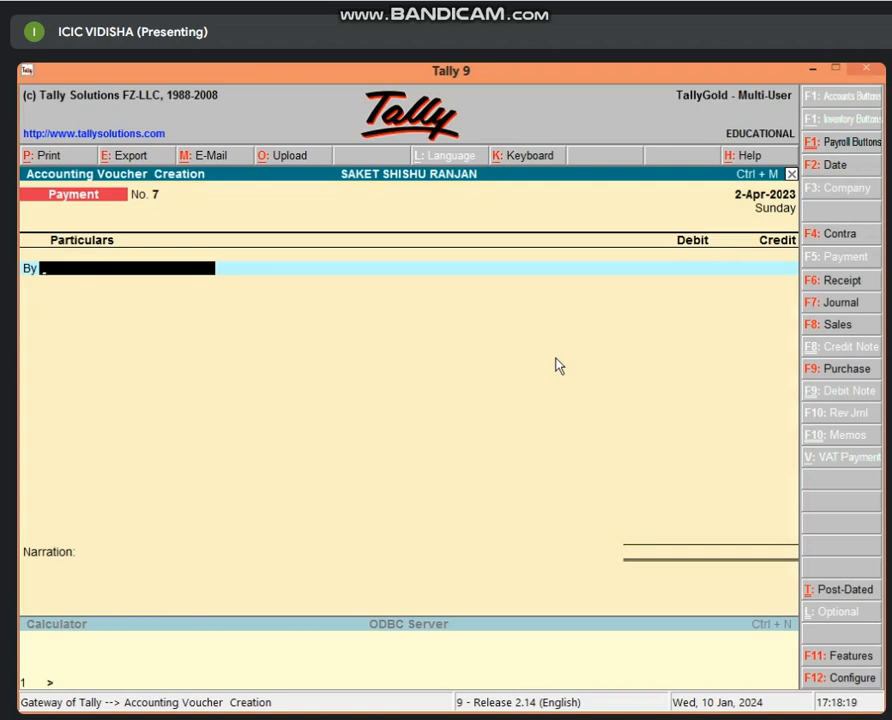
key(Escape)
key(Return)
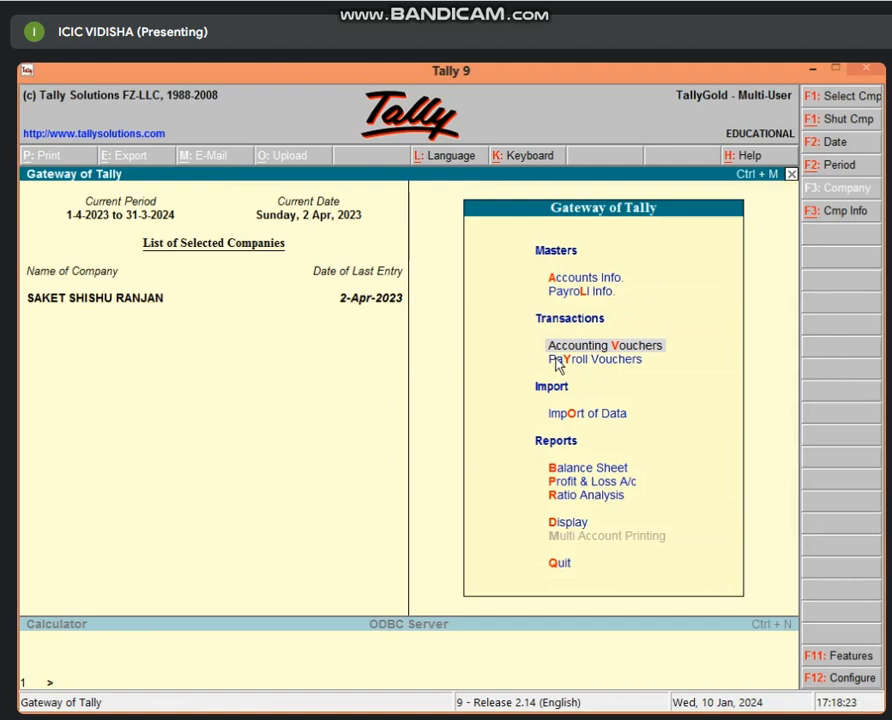
- Start a journal voucher and create the ledger DEP A/C under Indirect Expenses as its debit account
key(Return)
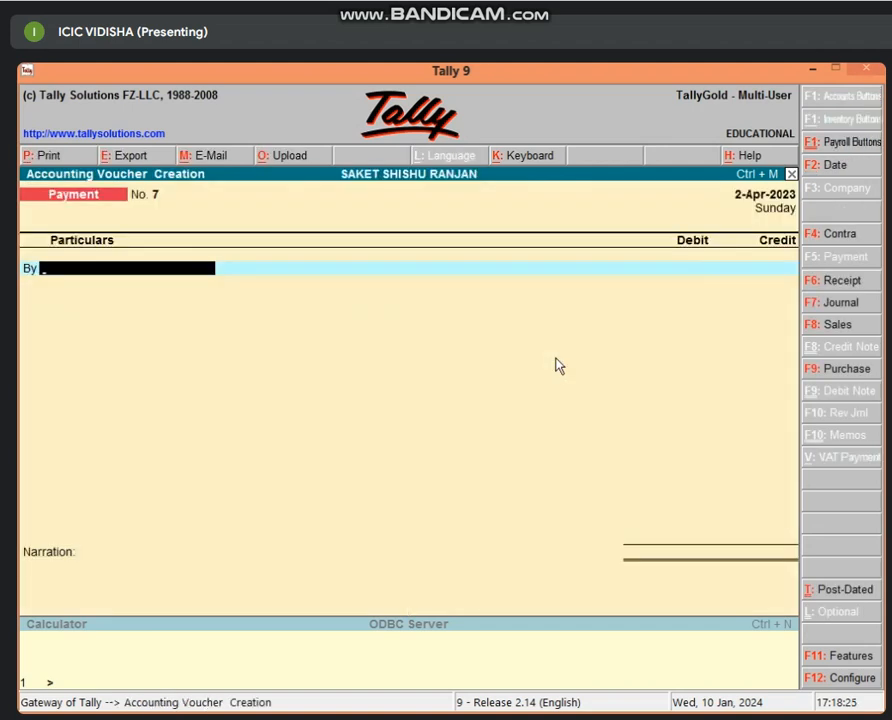
key(F7)
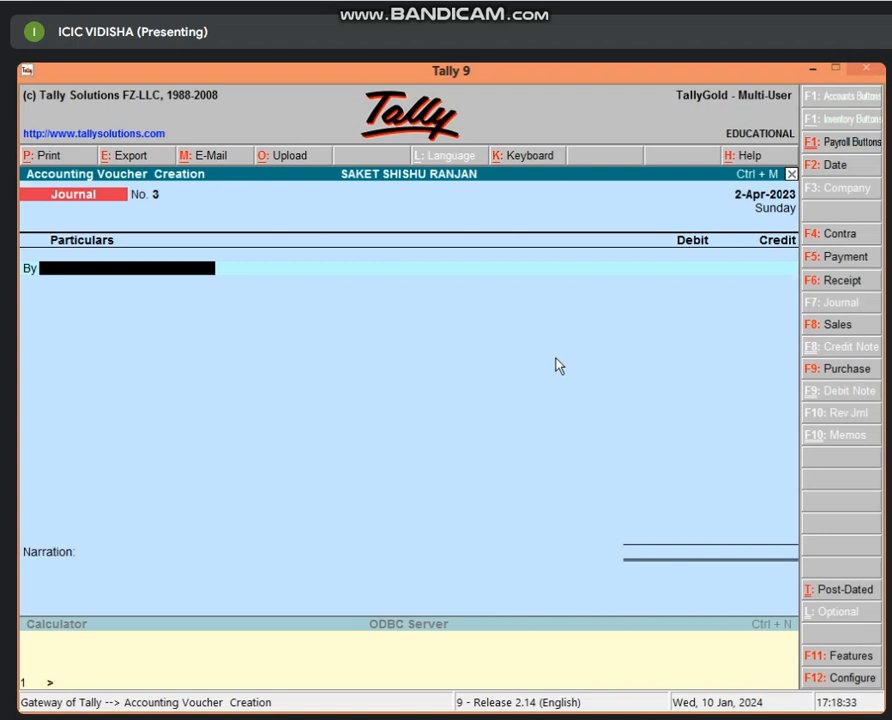
key(alt+c)
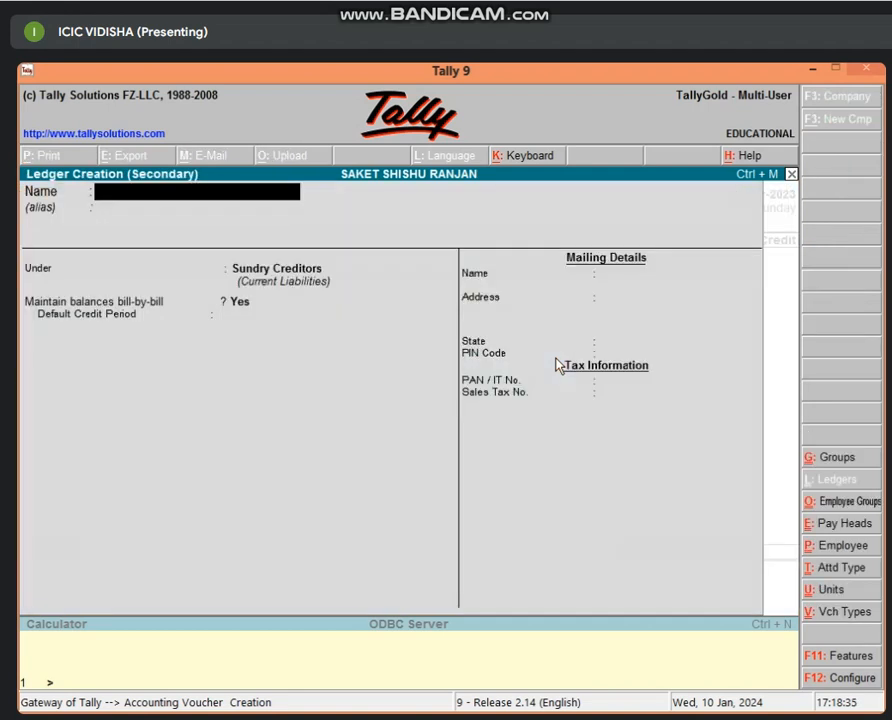
text(DEP A/C)
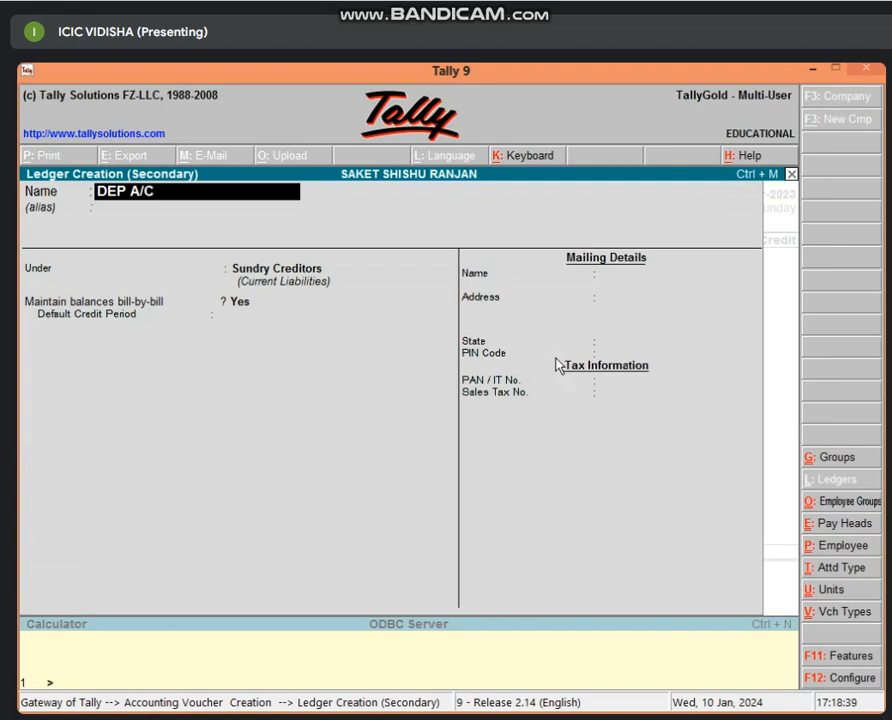
key(Return)
key(Return)
text(IND)
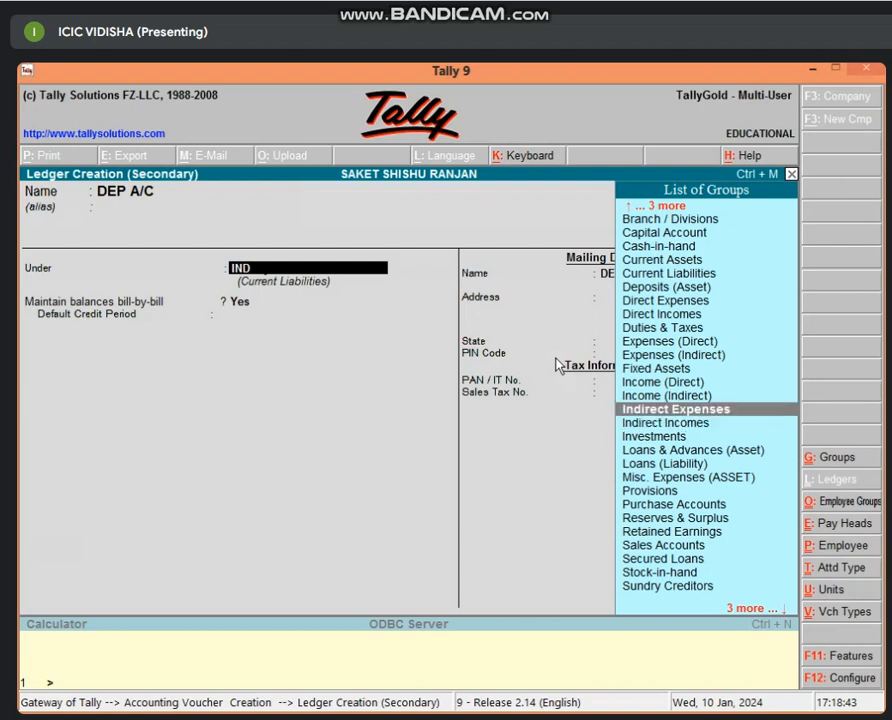
key(Return)
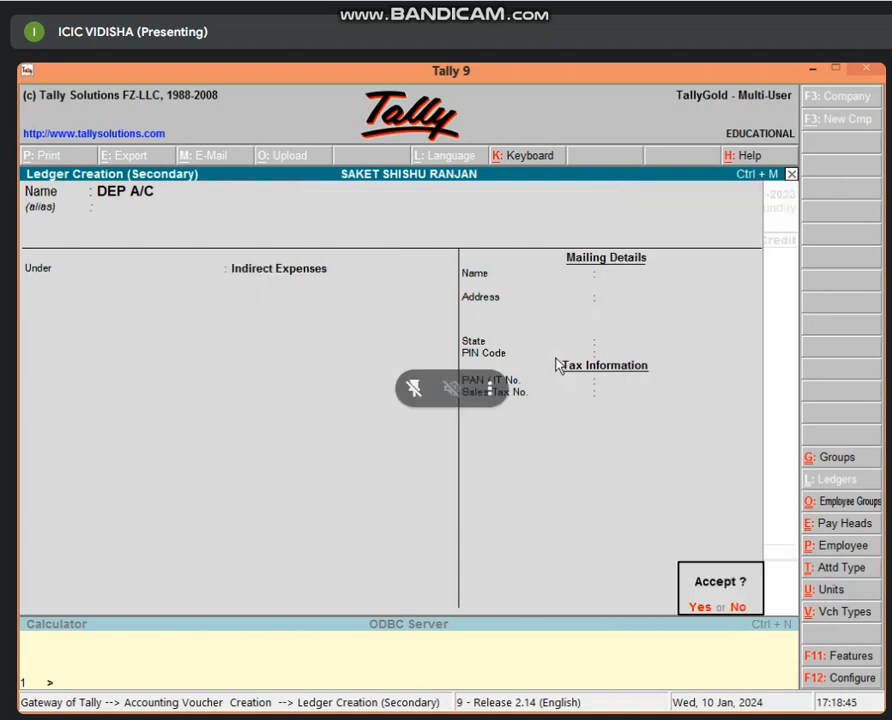
key(Return)
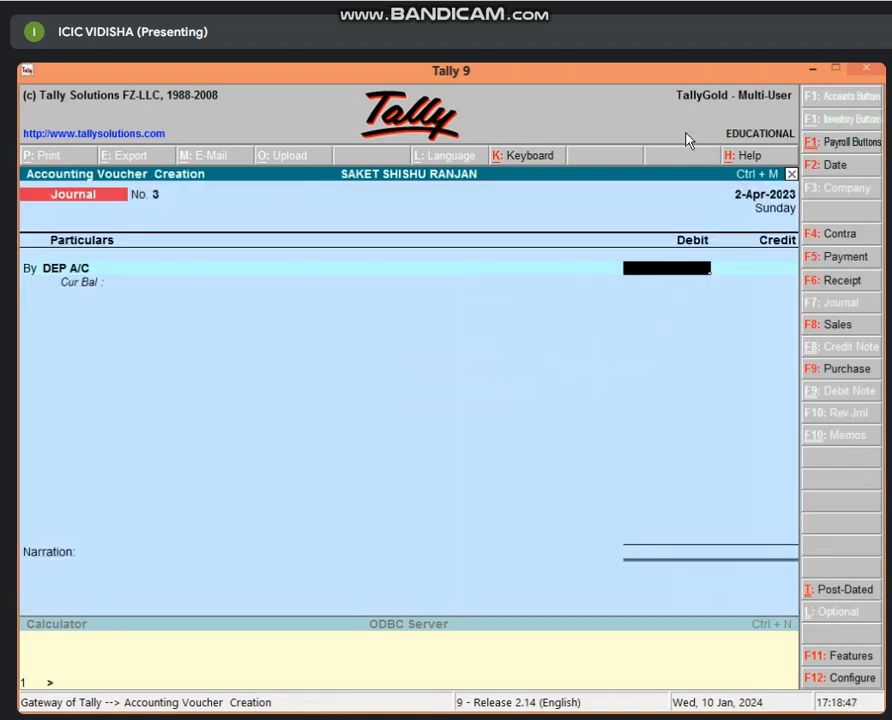
- Look up the used-month depreciation in B7 of the Excel sheet and enter 5833 as the DEP A/C debit in Tally
key(alt+Tab)
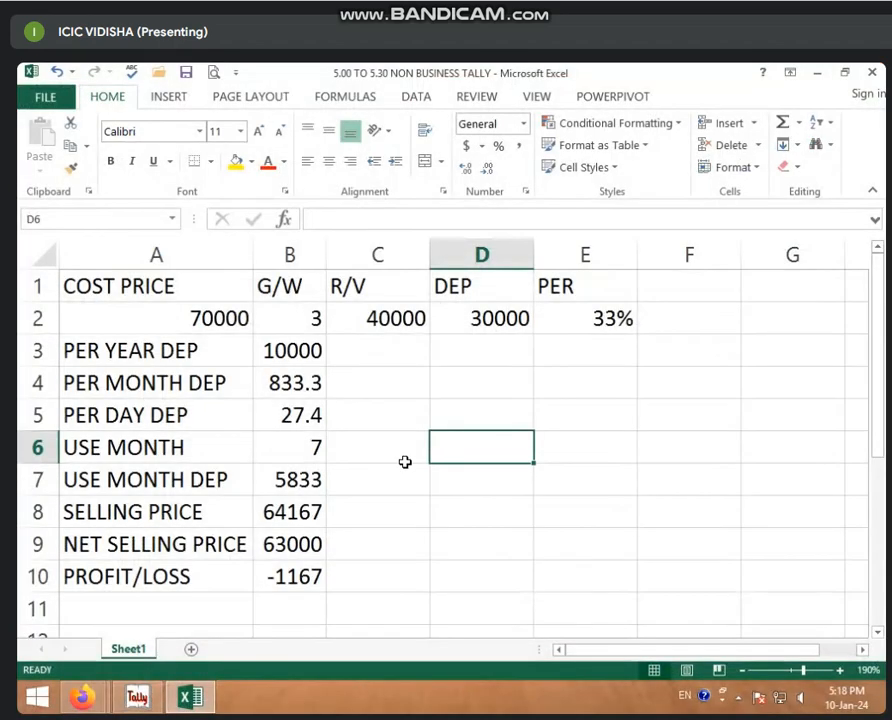
click(270, 482)
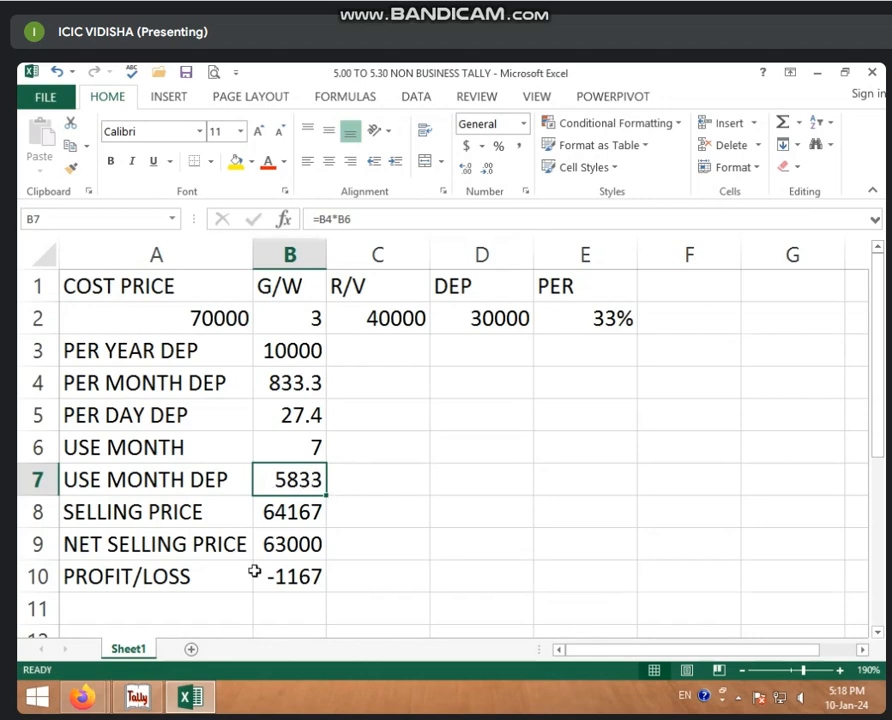
click(140, 697)
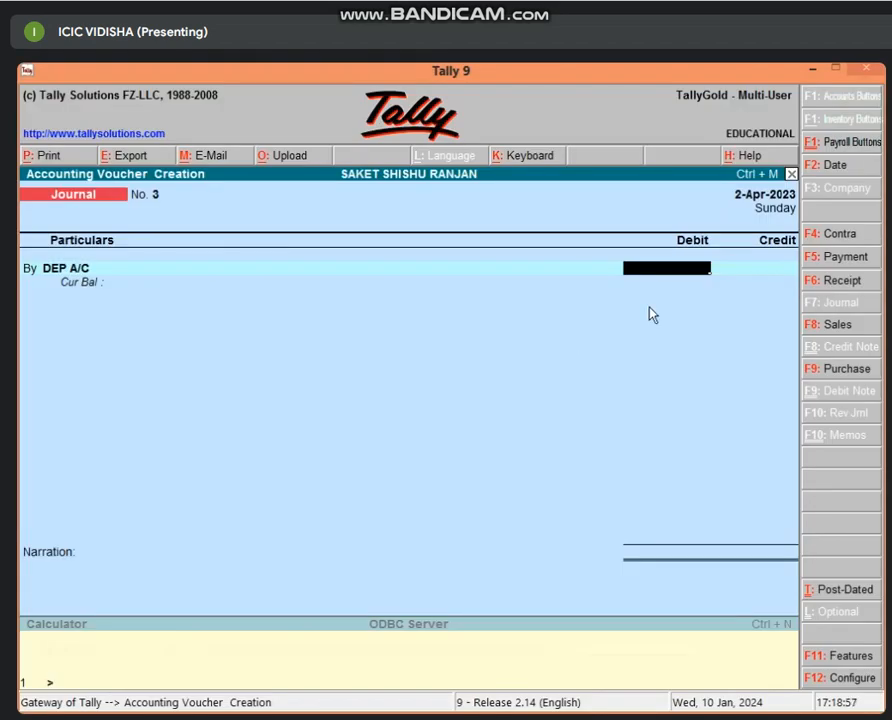
text(5833)
key(Return)
key(Return)
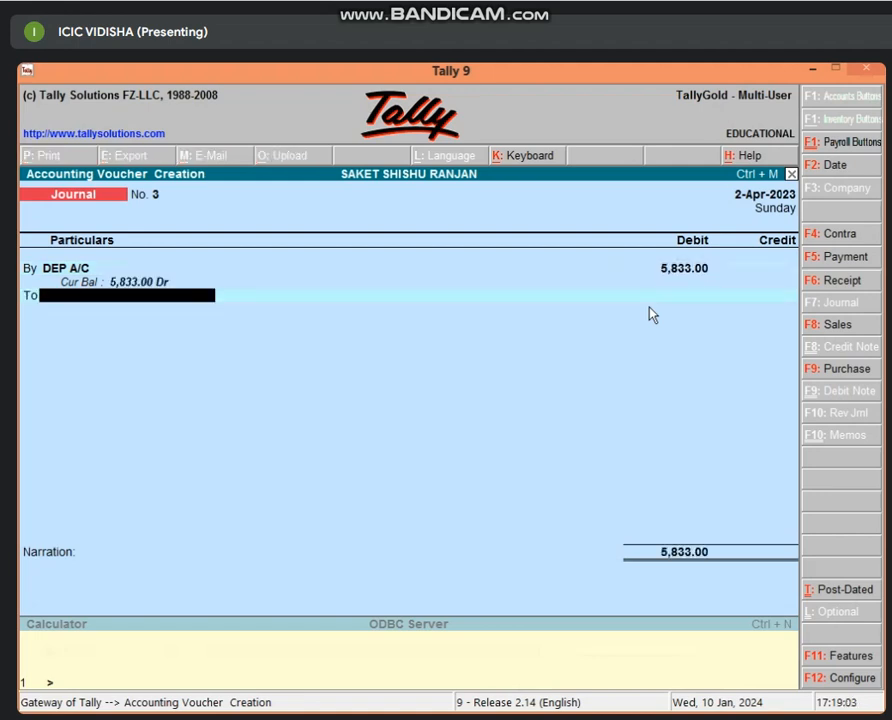
- Credit FURNITURE A/C with 5,833.00 and save the journal voucher without a narration
text(F)
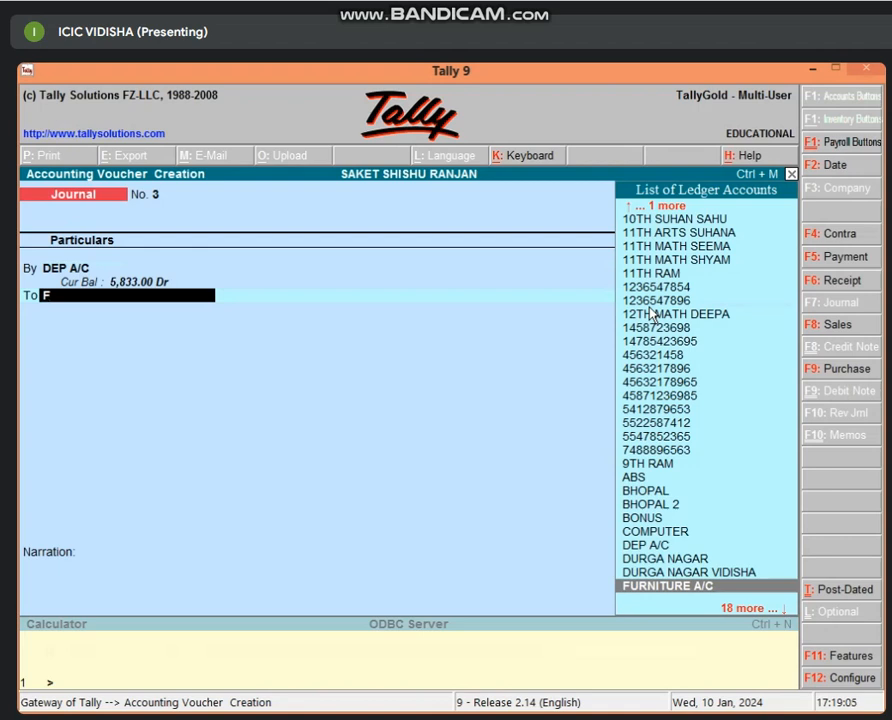
key(Return)
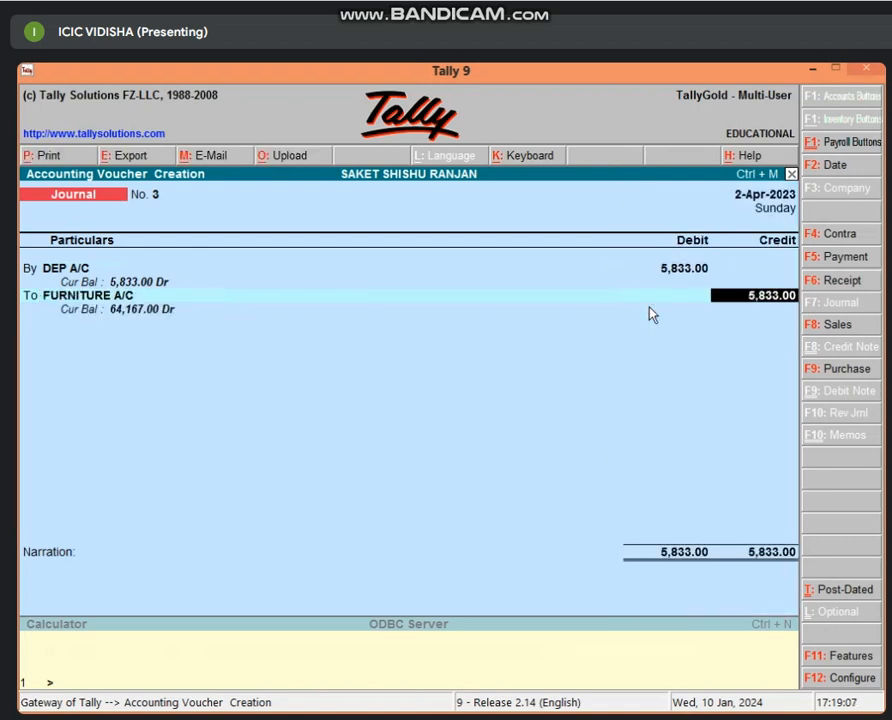
key(Return)
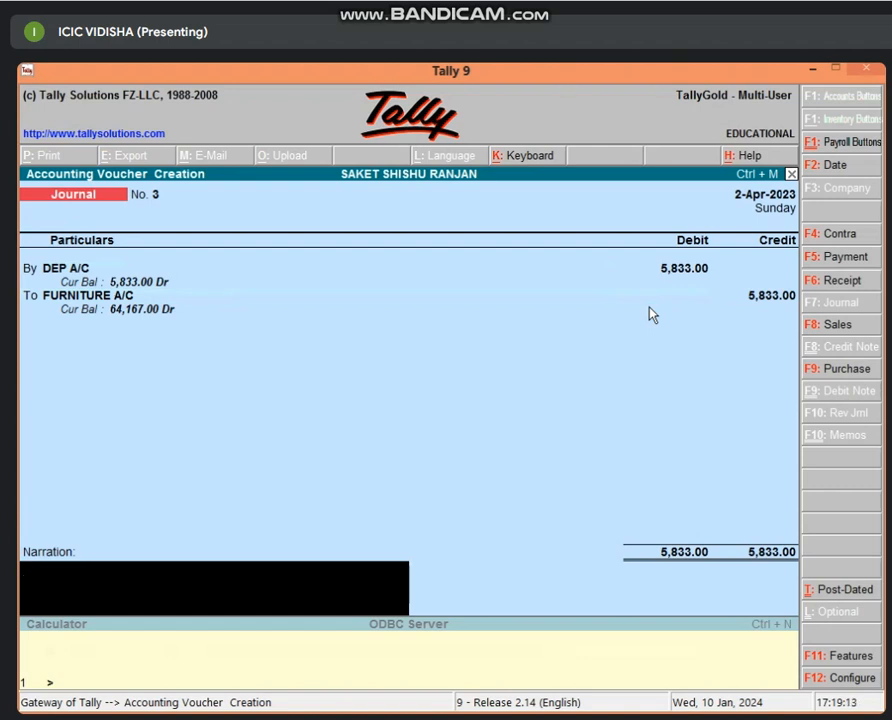
key(Return)
key(Return)
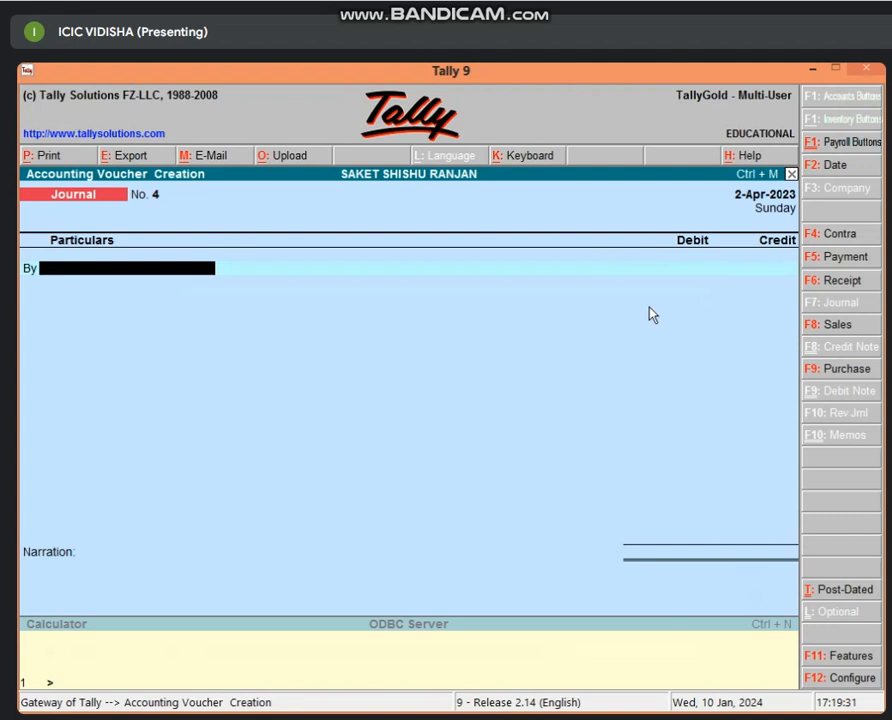
- Start a receipt voucher, look up the net selling price in B9 of the Excel sheet, and credit FURNITURE A/C with 63000 in Tally
key(F6)
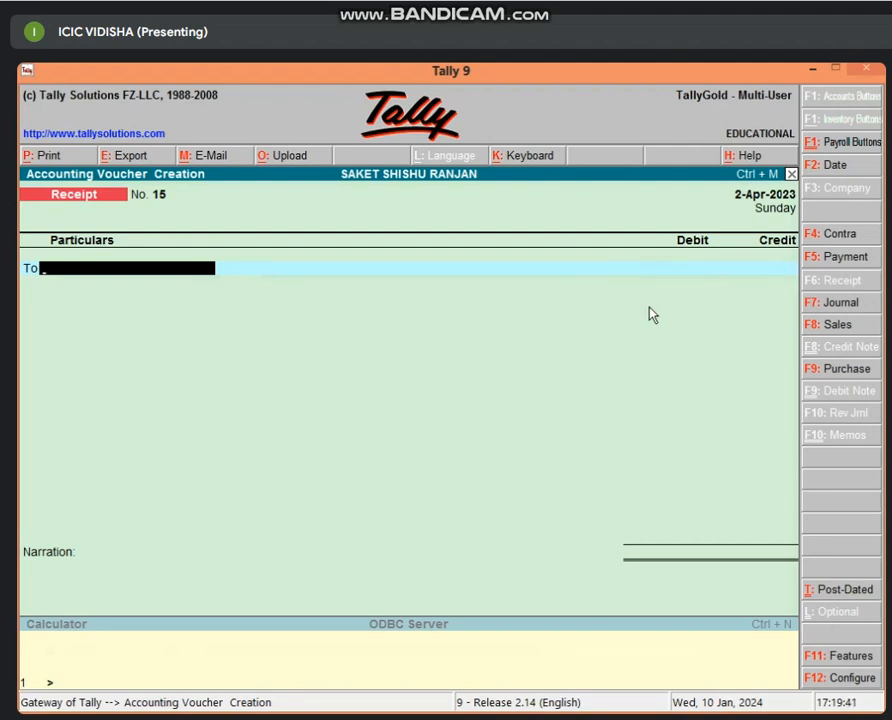
text(F)
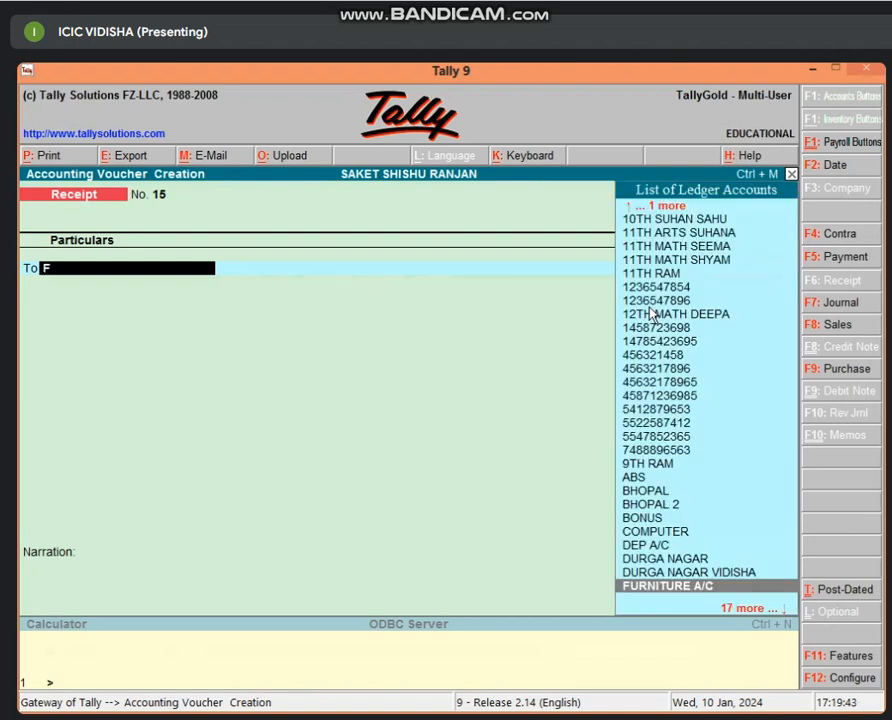
key(Return)
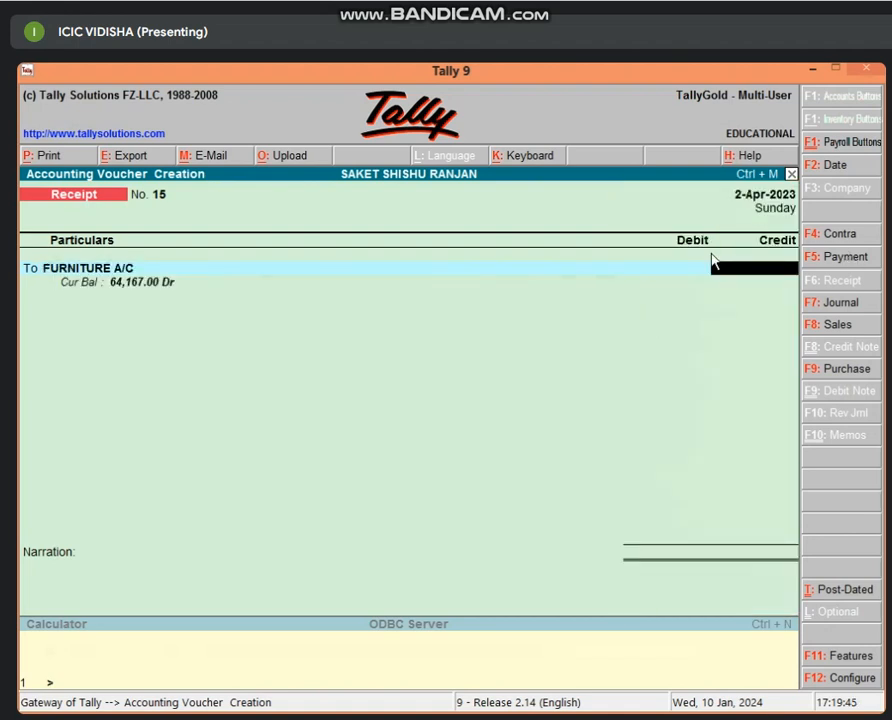
click(828, 70)
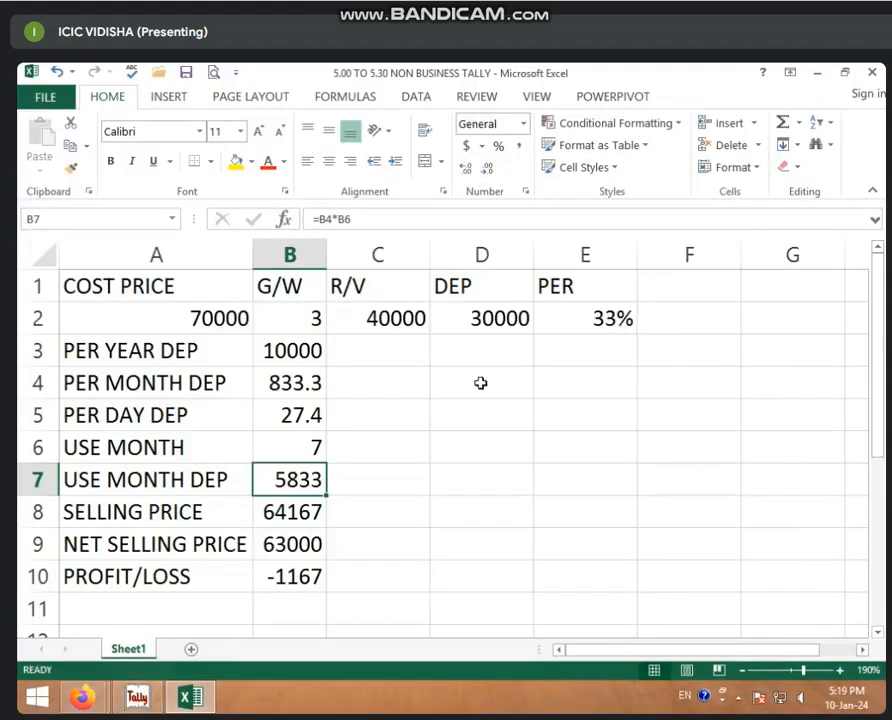
click(312, 547)
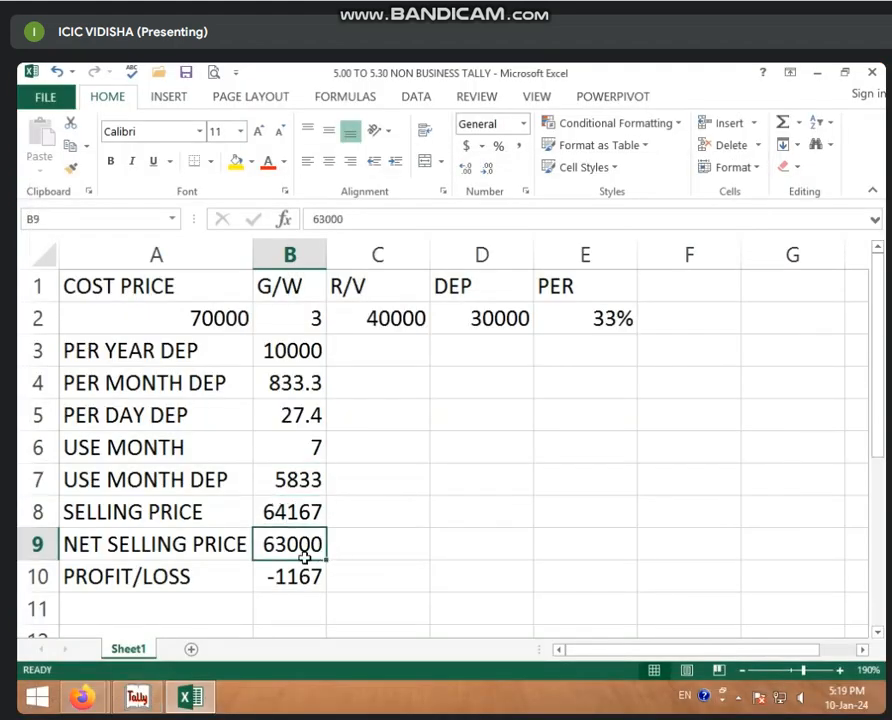
click(158, 700)
text(63000)
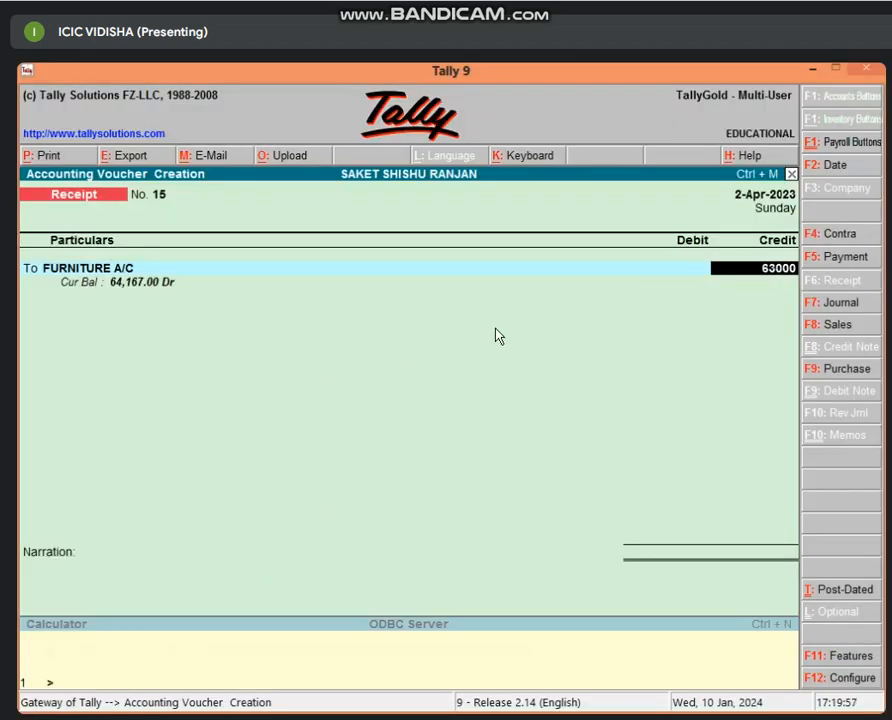
key(Return)
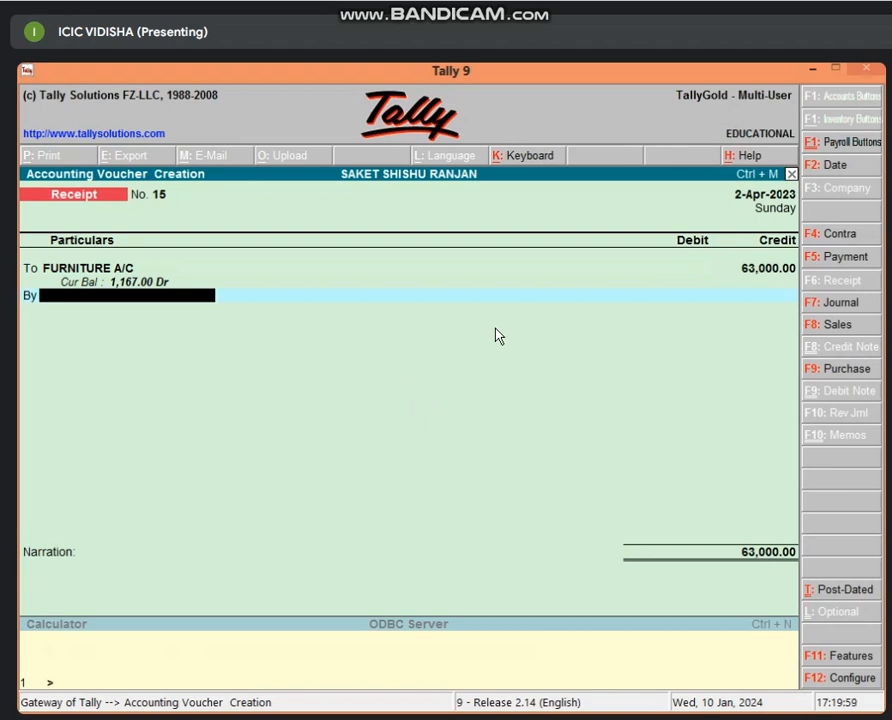
- Debit Cash with 63,000.00 and save the receipt voucher without a narration
text(CAS)
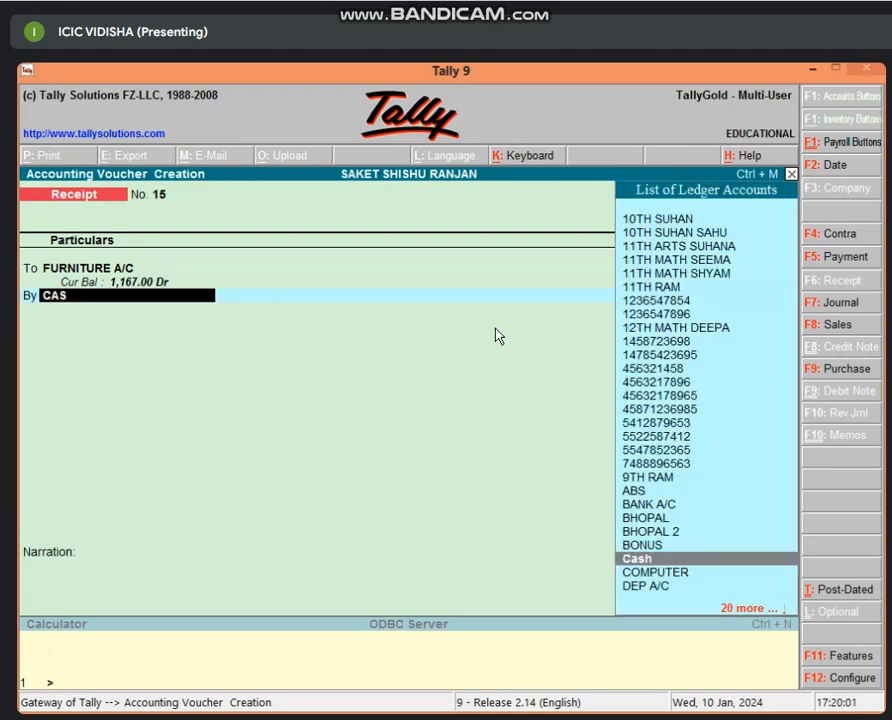
key(Return)
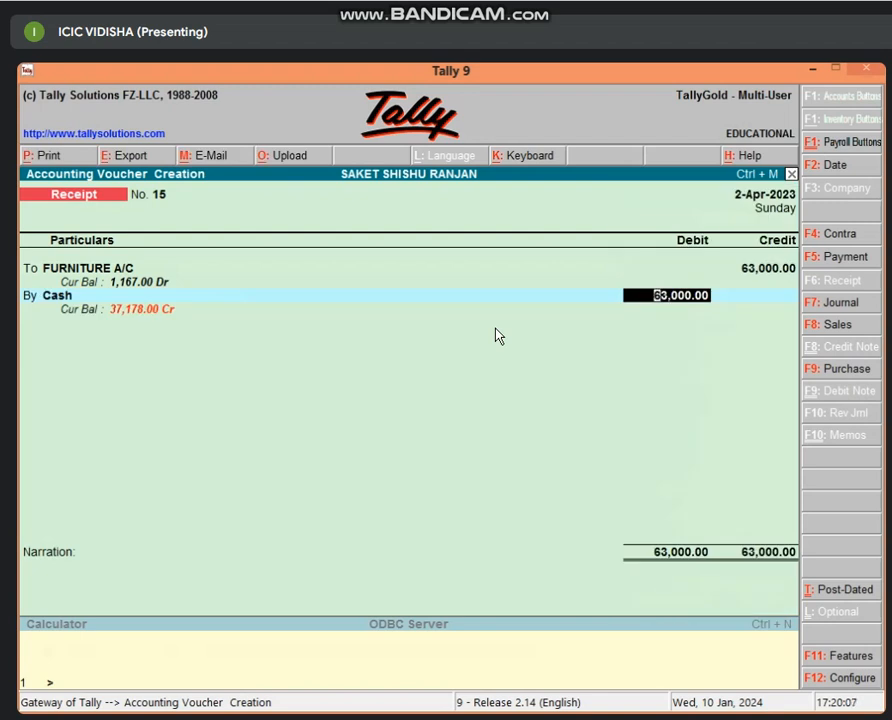
key(Return)
key(Return)
key(Return)
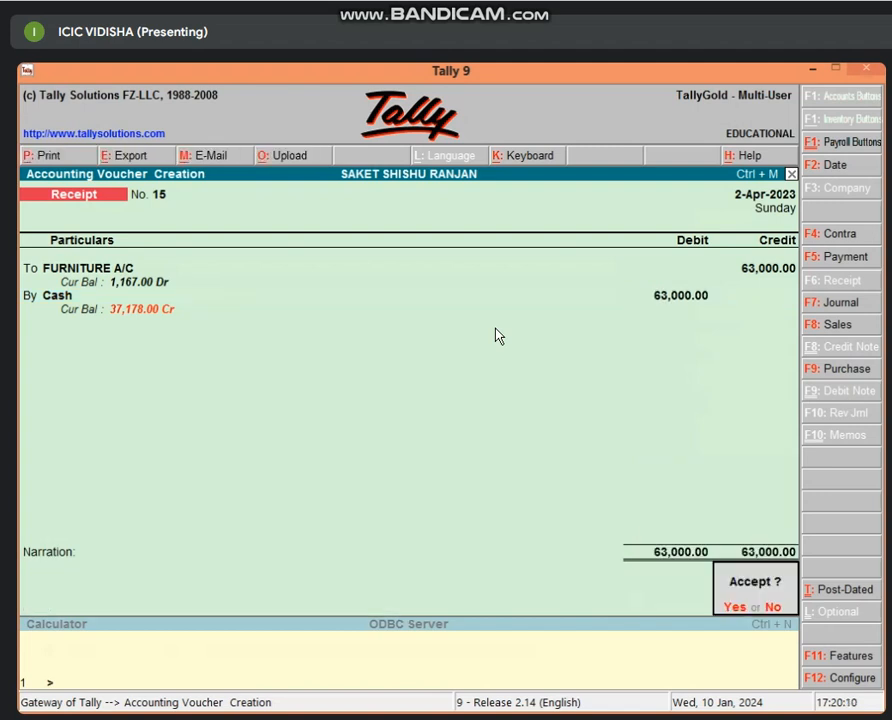
key(y)
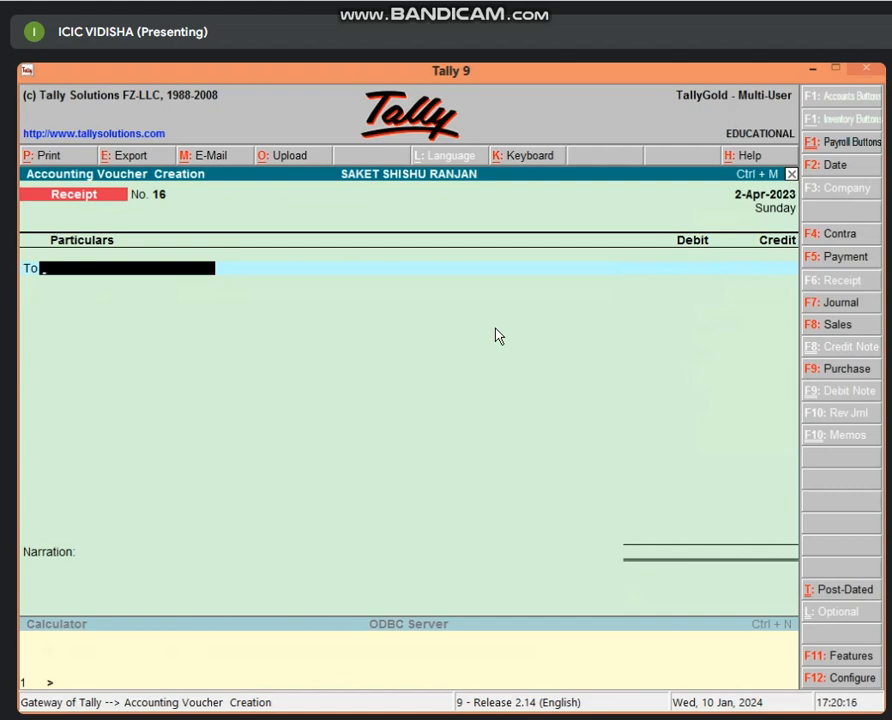
- Examine the FURNITURE A/C balance under Fixed Assets in the balance sheet, returning to the Gateway of Tally
key(Escape)
key(y)
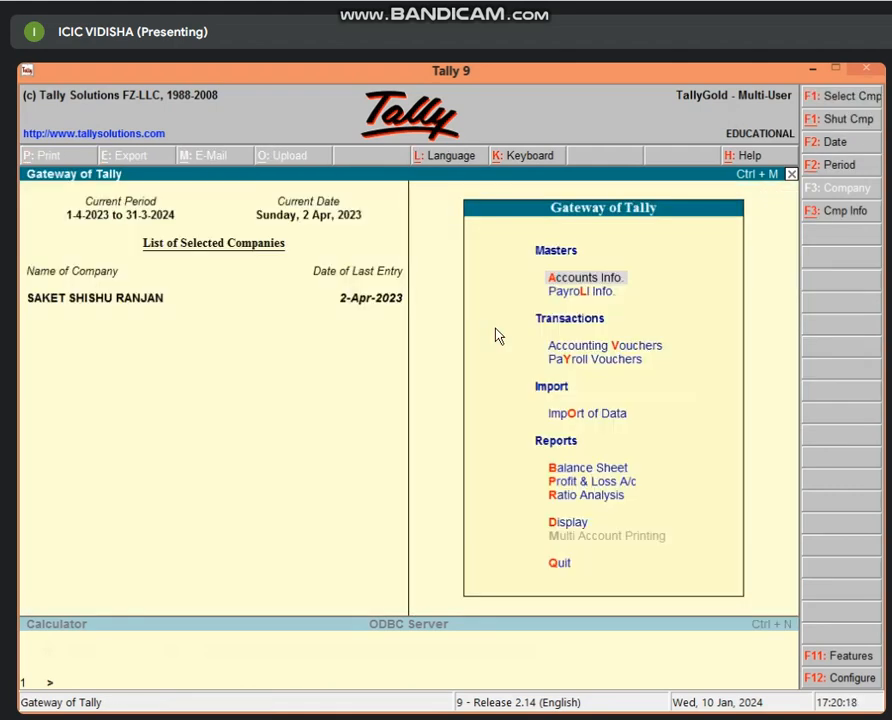
key(b)
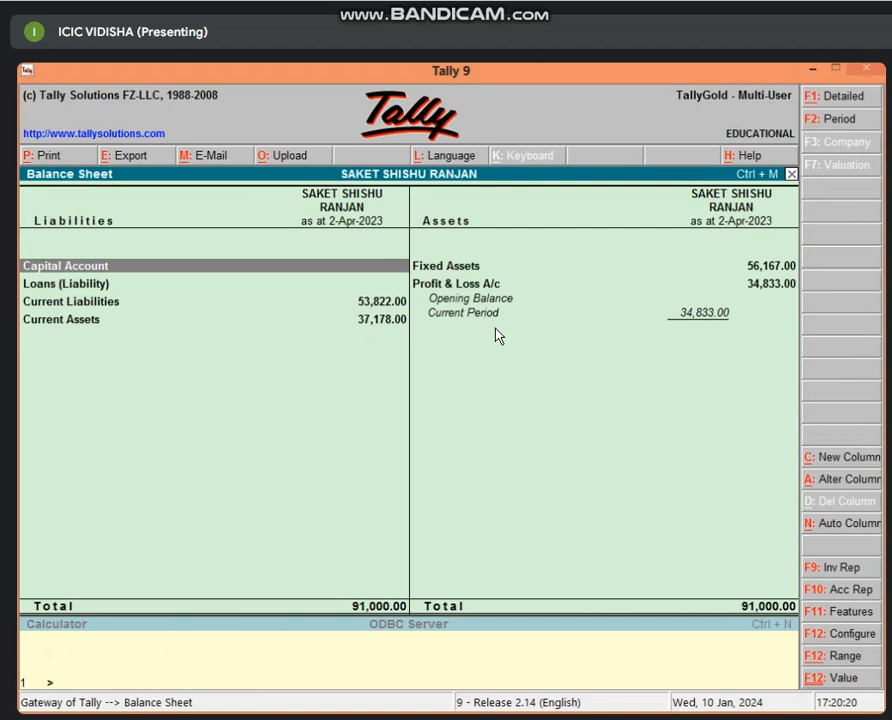
key(Right)
key(Return)
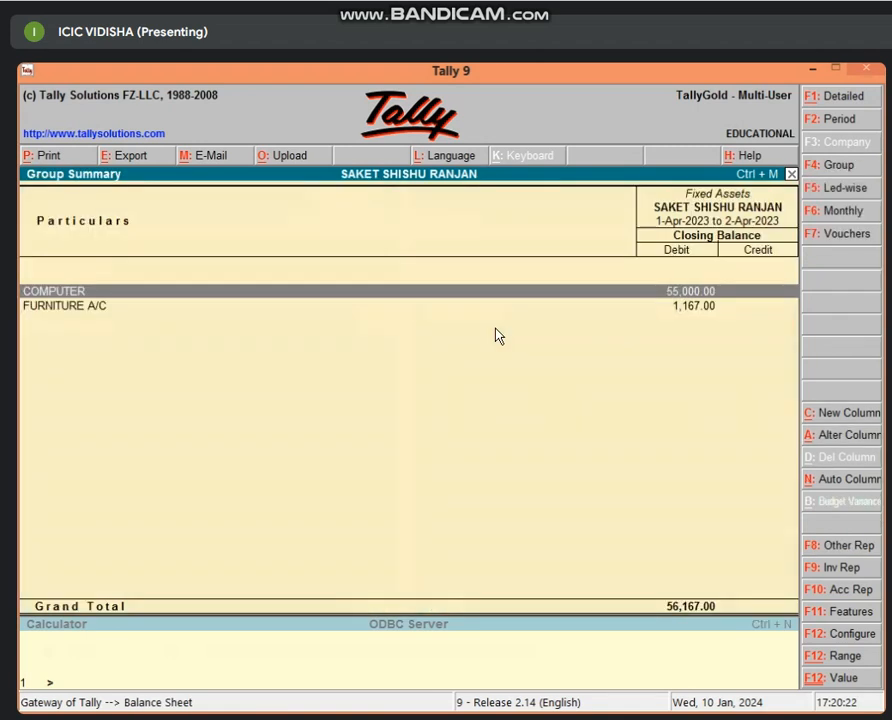
key(Down)
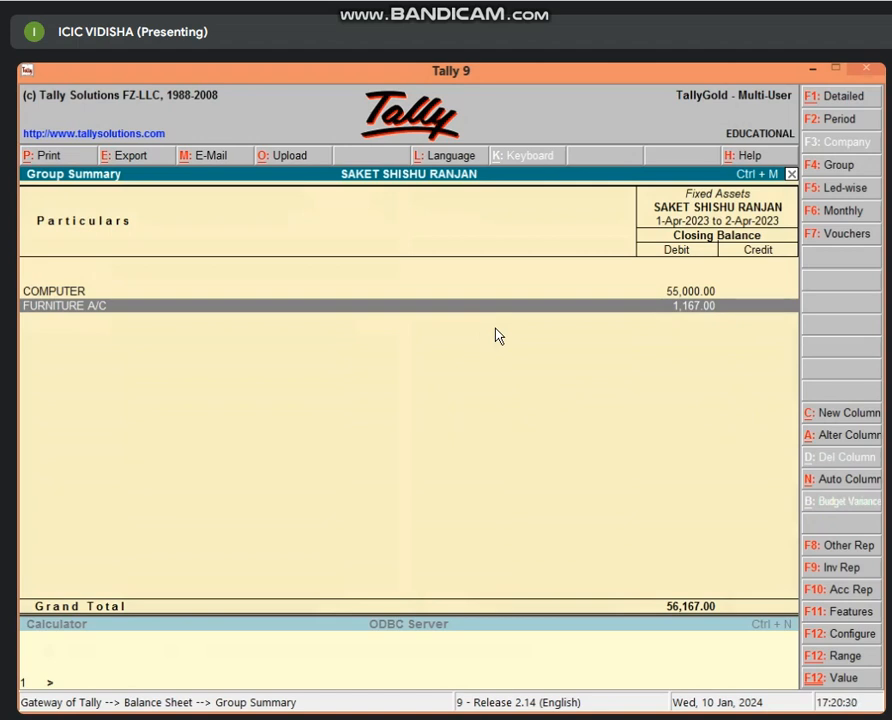
key(Escape)
key(Escape)
key(Escape)
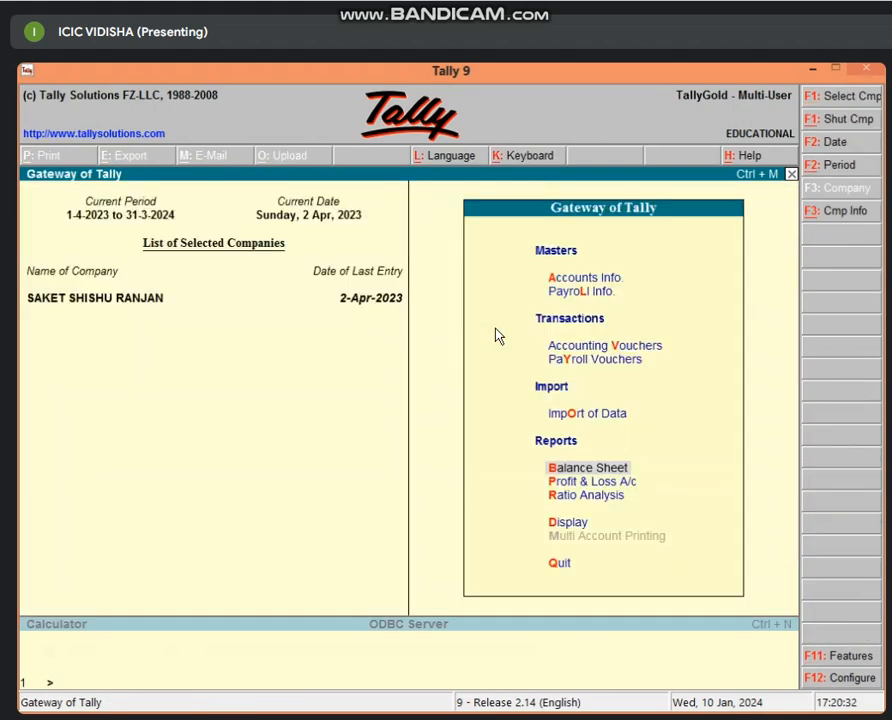
key(n)
- Start a journal voucher debiting Profit & Loss A/c with 1167, checking the amount against the loss in the Excel sheet
key(v)
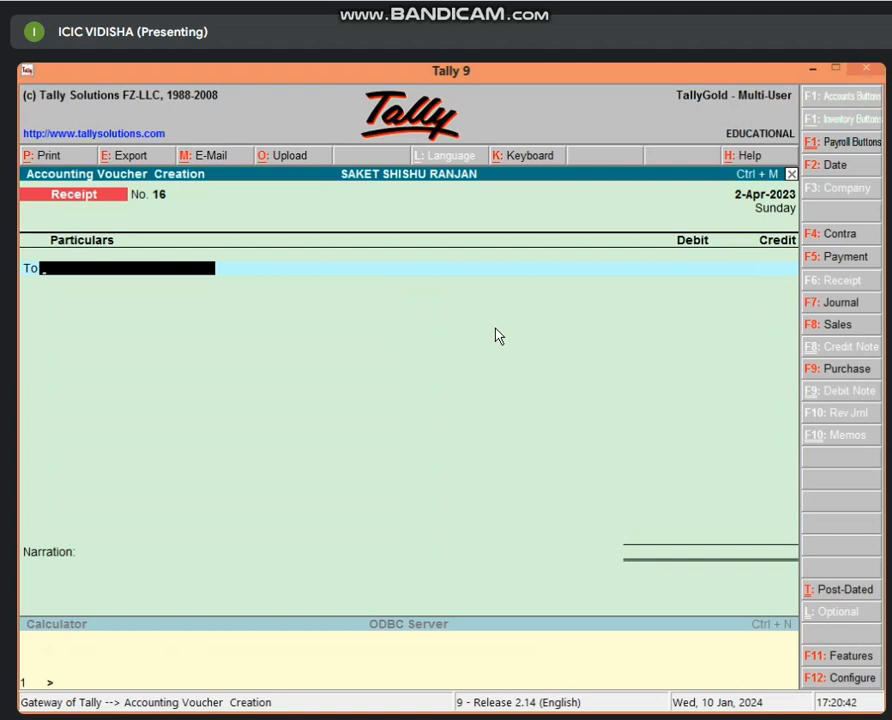
key(F7)
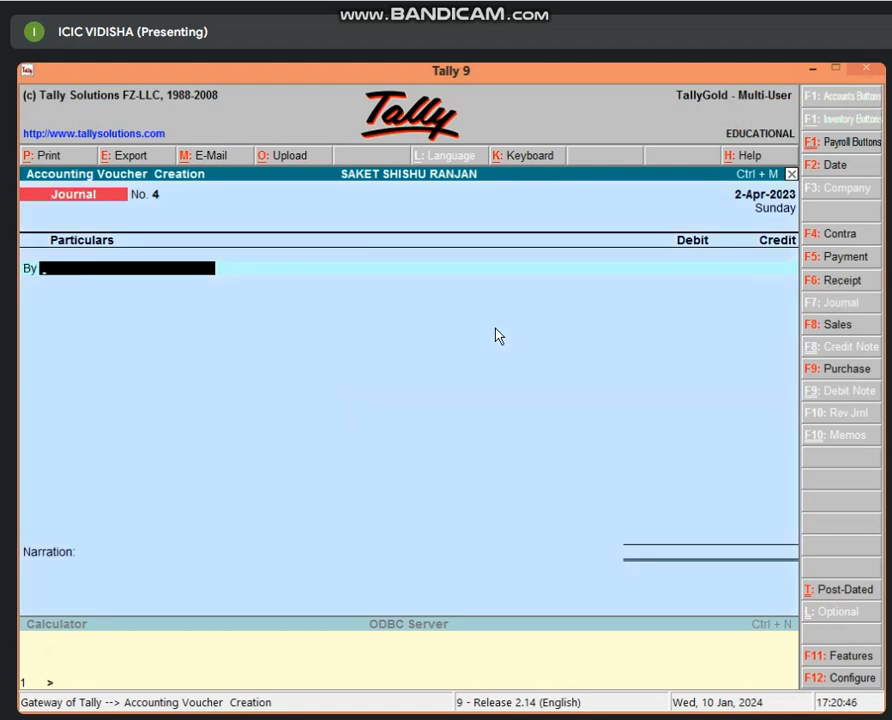
text(PR)
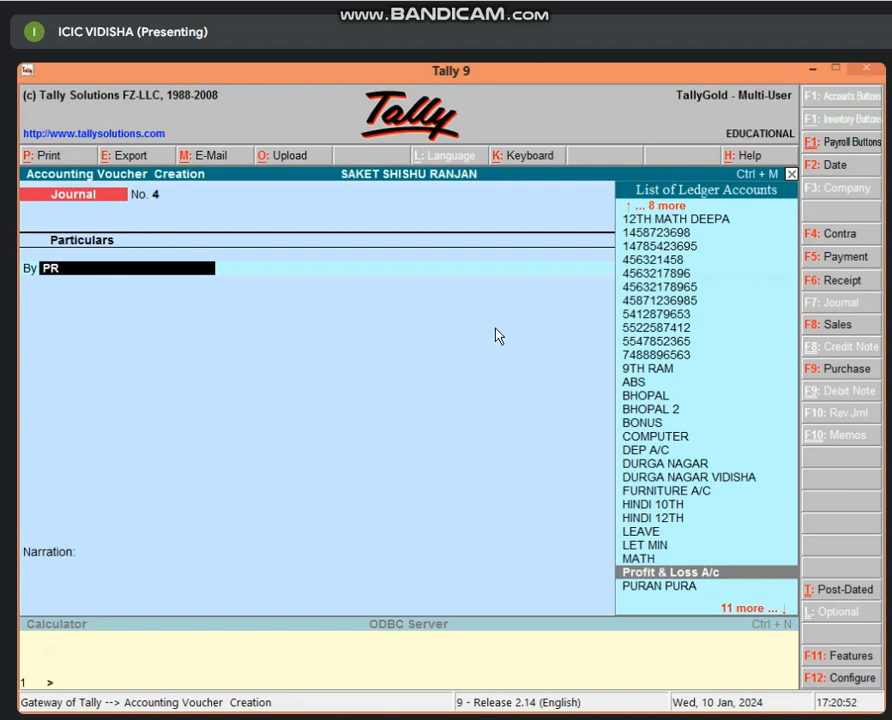
key(Return)
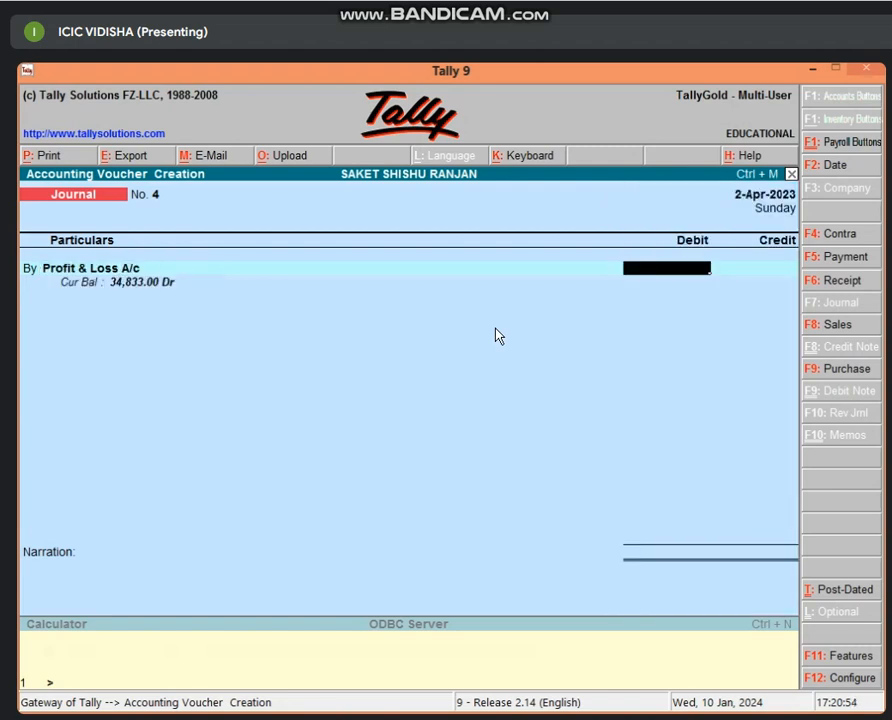
text(1167)
click(836, 69)
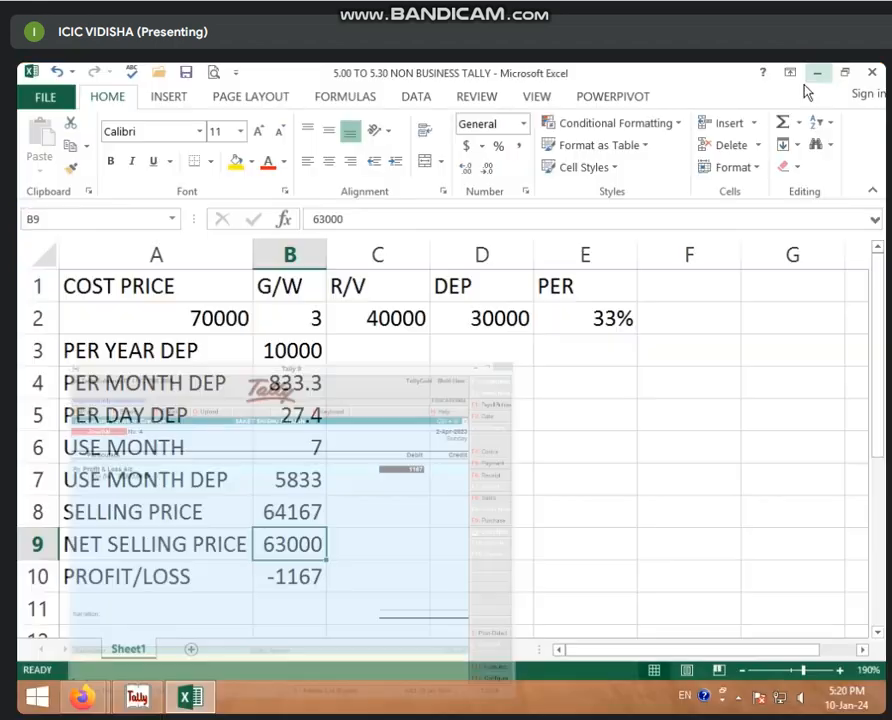
click(137, 697)
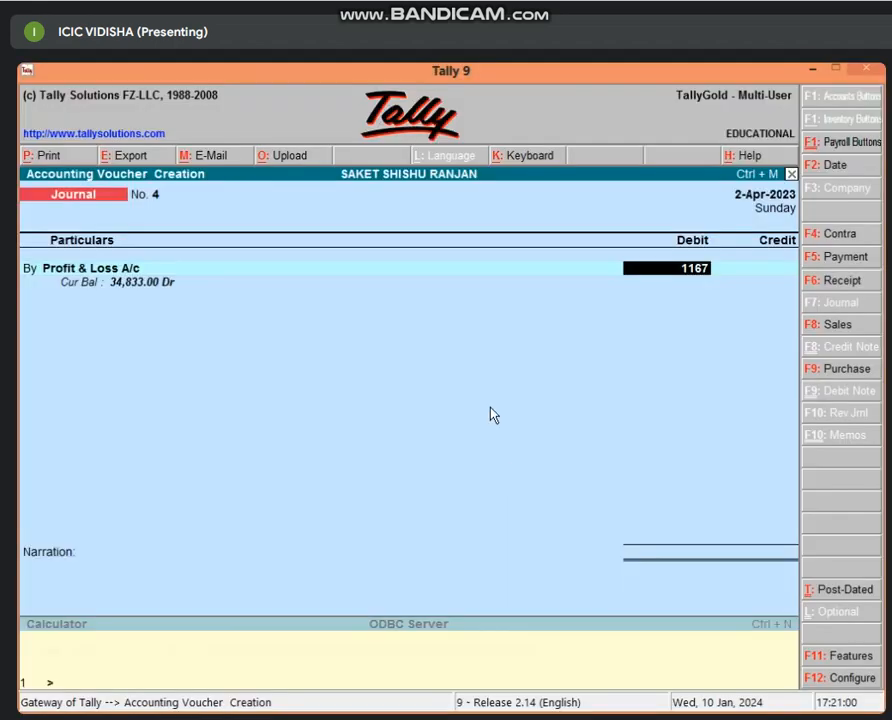
key(Return)
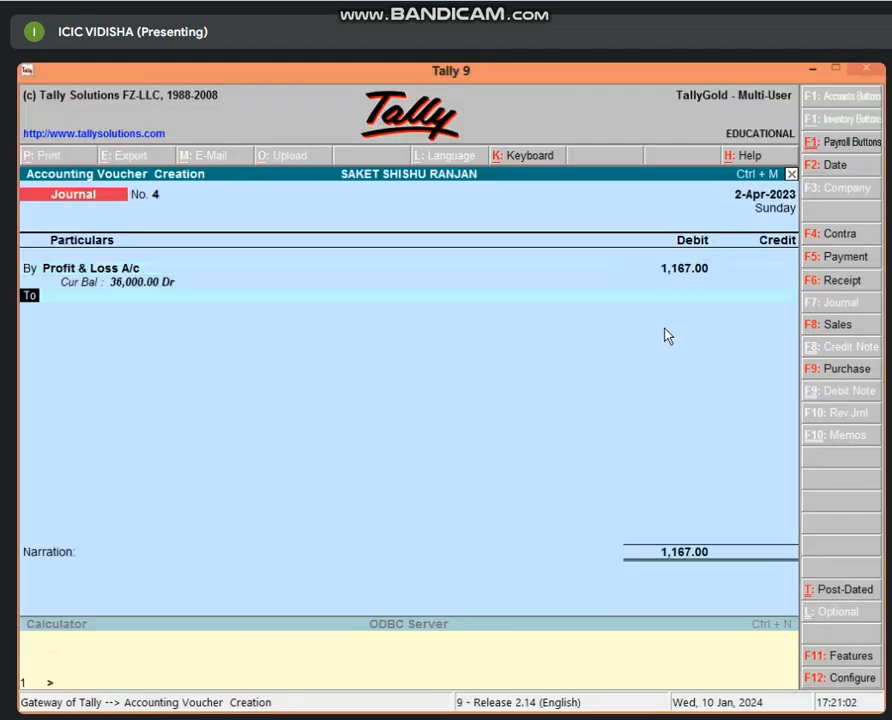
- Credit FURNITURE A/C with 1,167.00 and save the loss journal voucher without a narration
key(Return)
text(F)
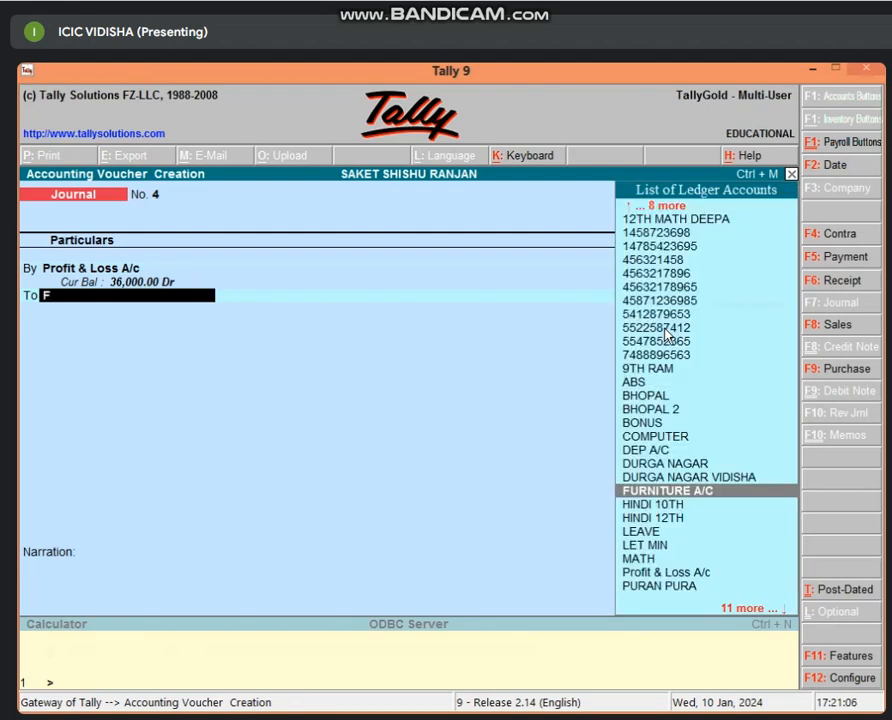
key(Return)
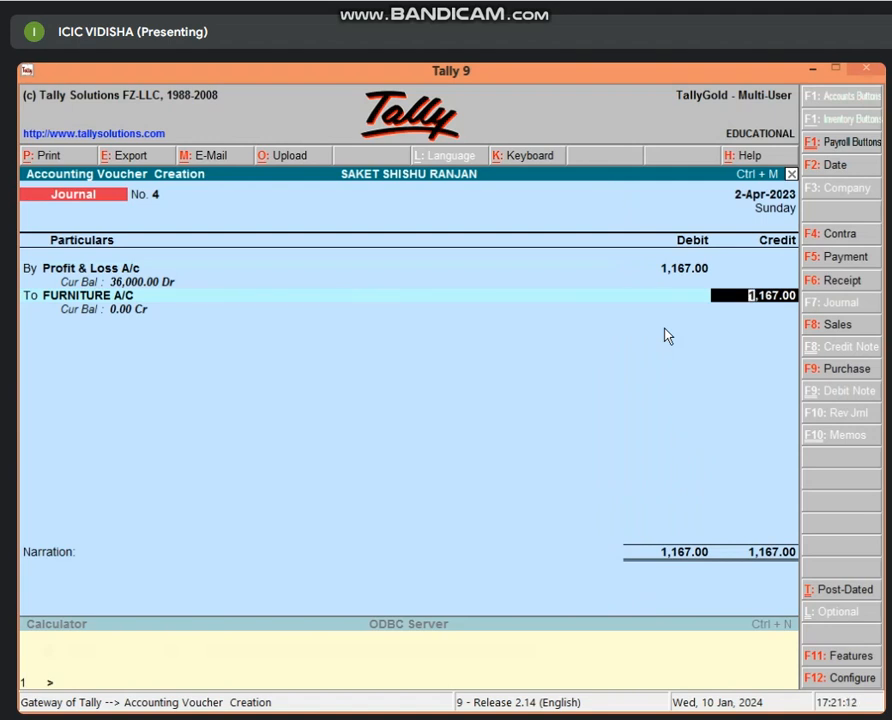
key(Return)
key(Return)
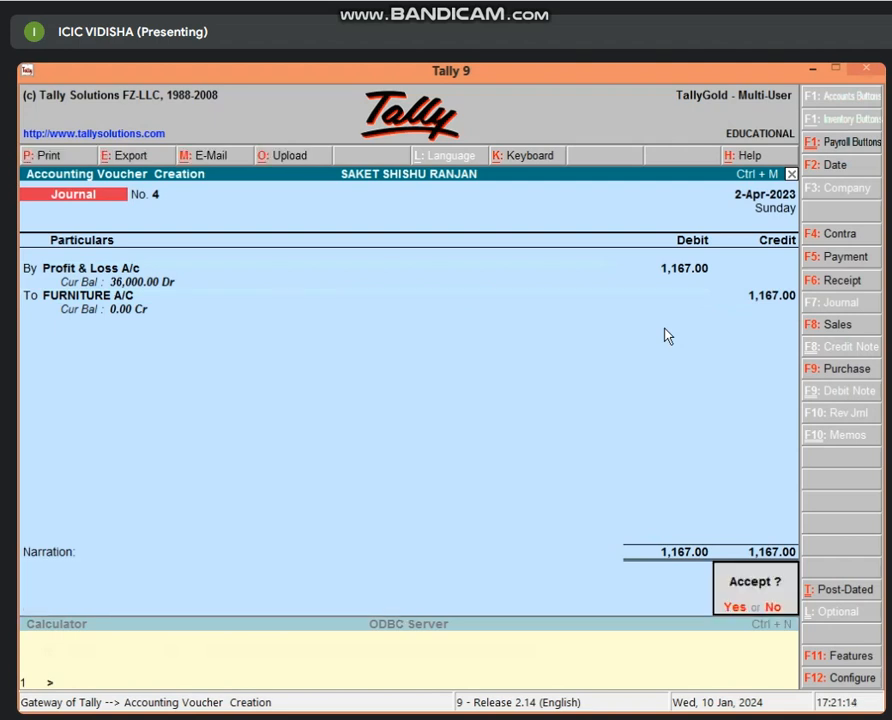
key(Return)
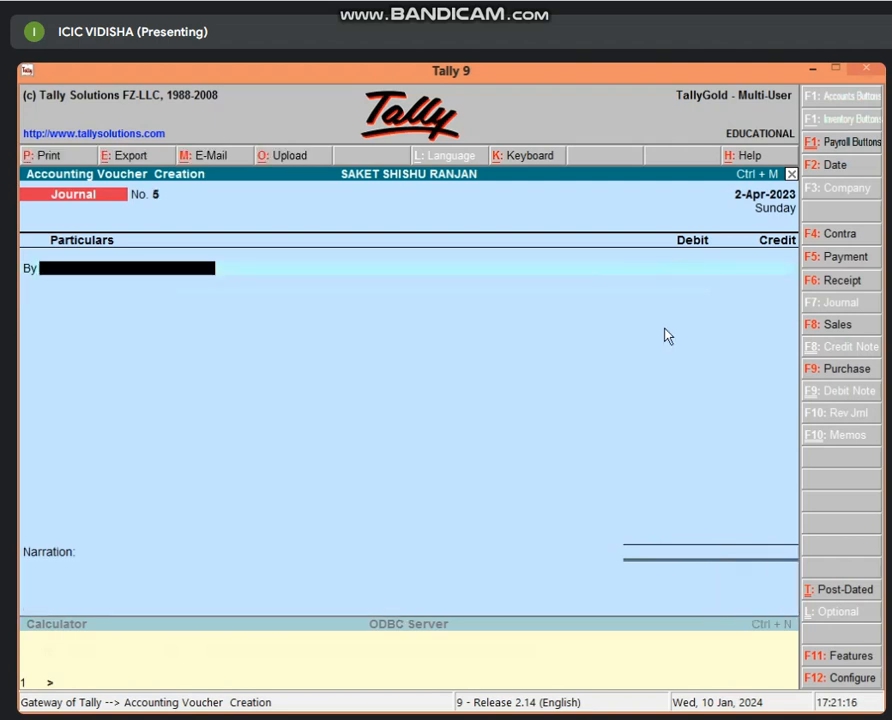
- Leave voucher entry and review the Fixed Assets group in the balance sheet, going back to the Gateway of Tally
key(Escape)
key(Return)
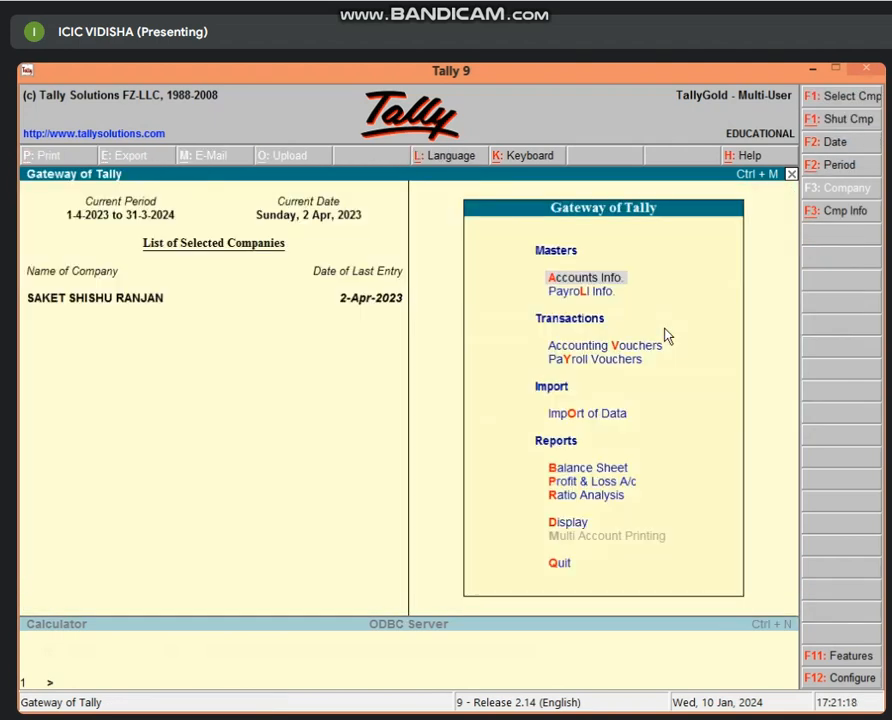
key(b)
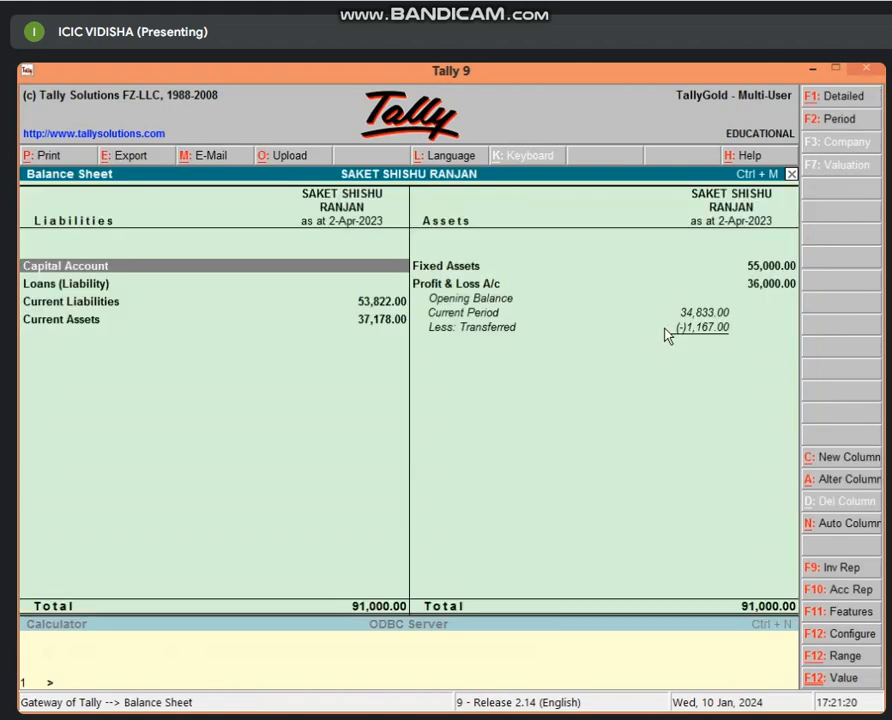
key(Right)
key(Return)
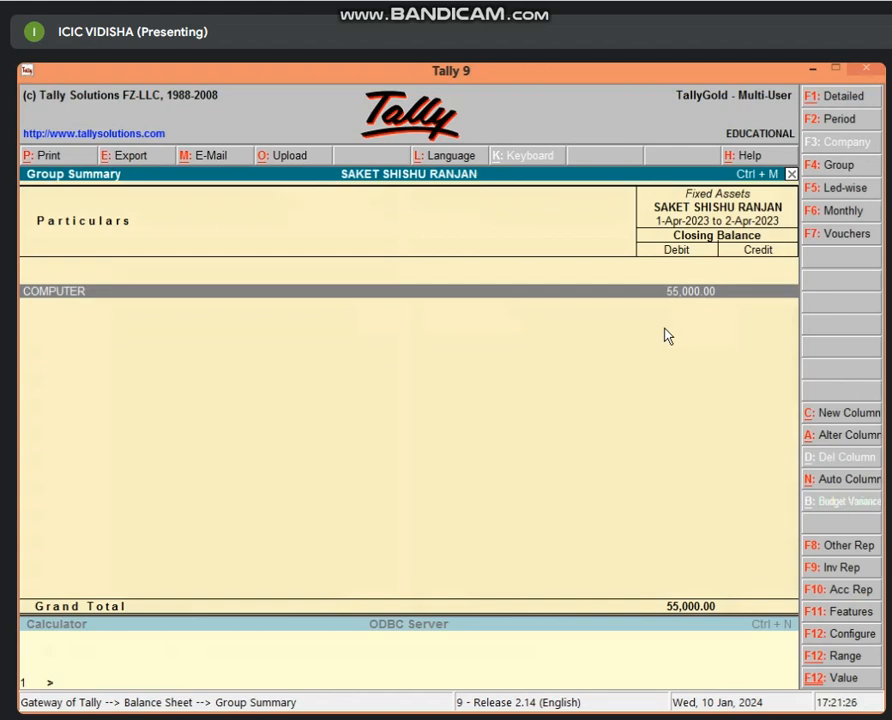
key(Escape)
key(Escape)
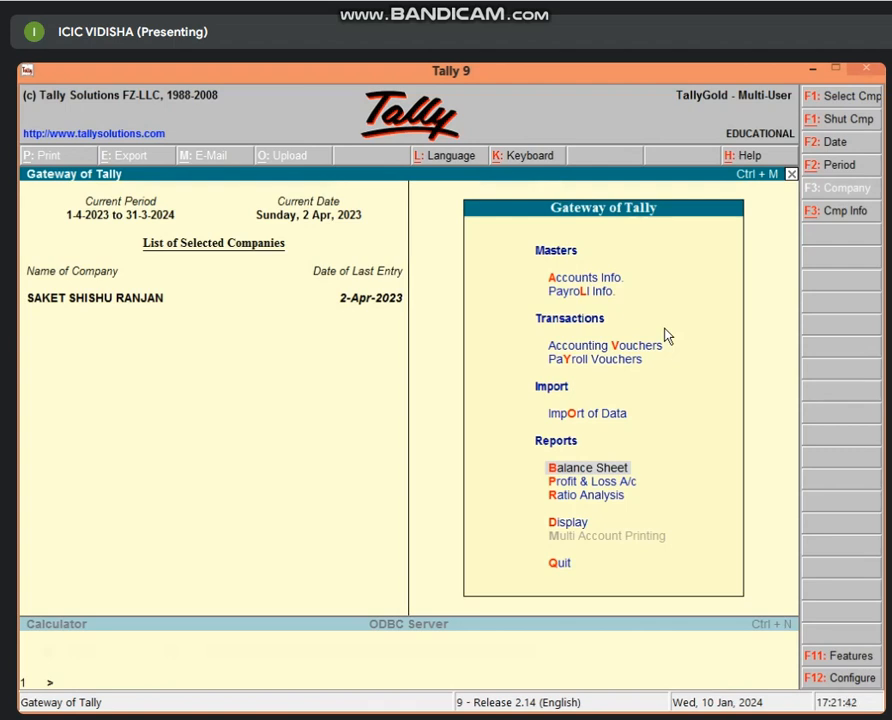
- Start a sample profit entry as a journal voucher, debiting FURNITURE A/C with 1200
key(v)
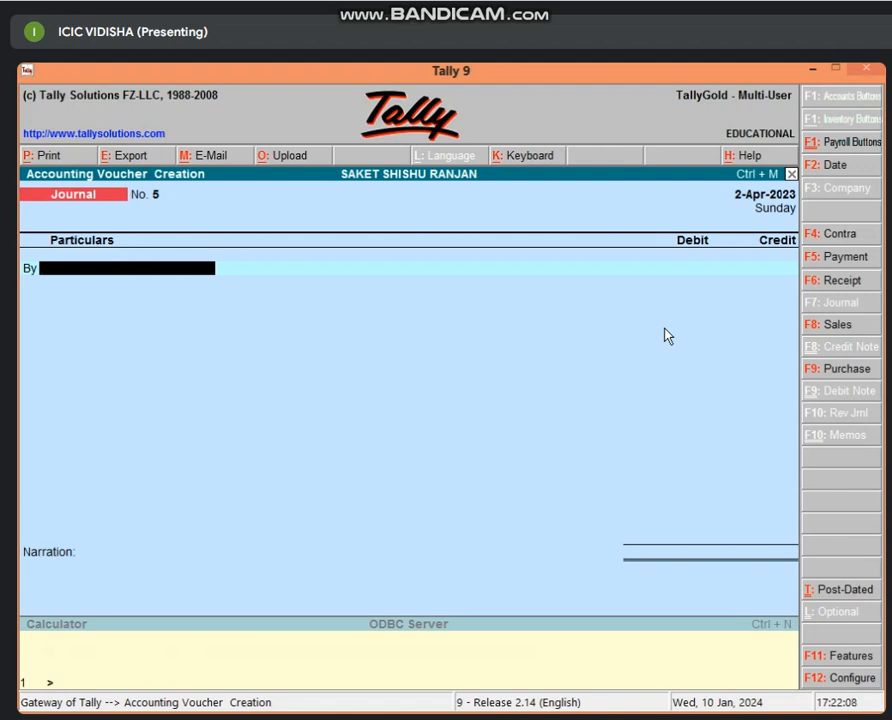
text(P)
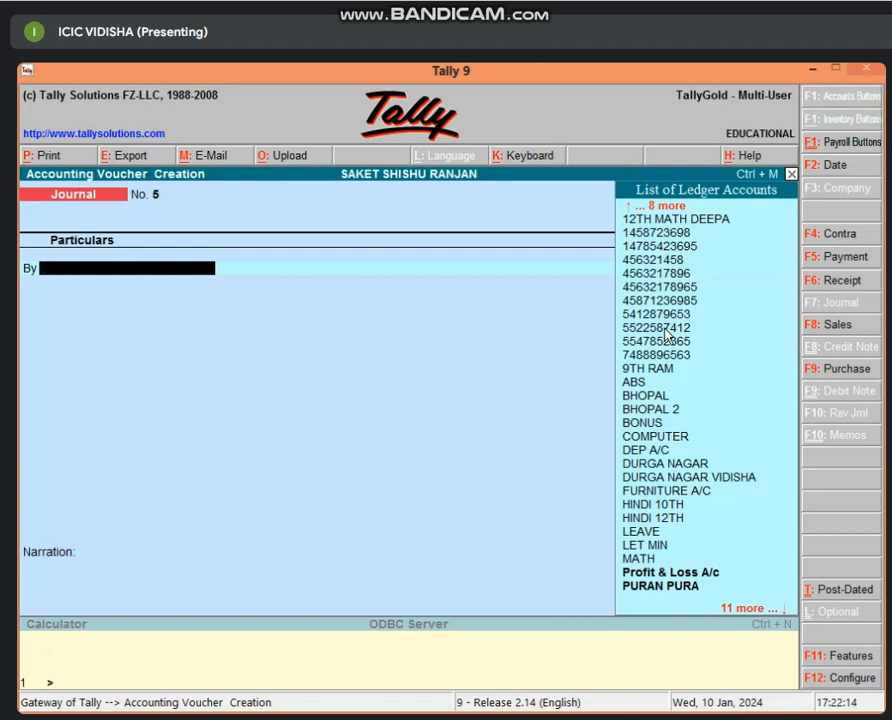
text(FU)
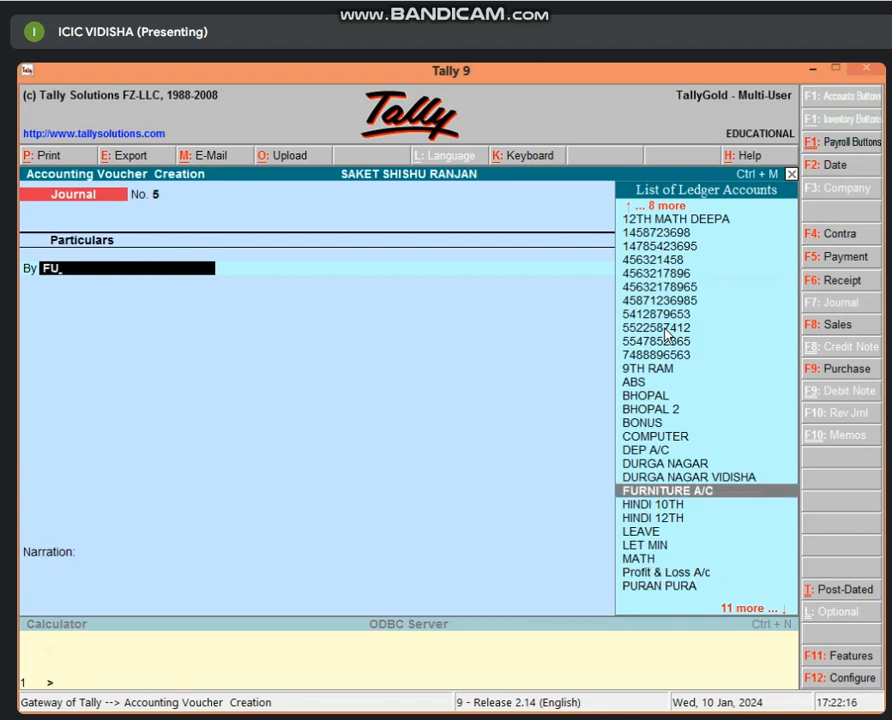
key(Return)
text(1200)
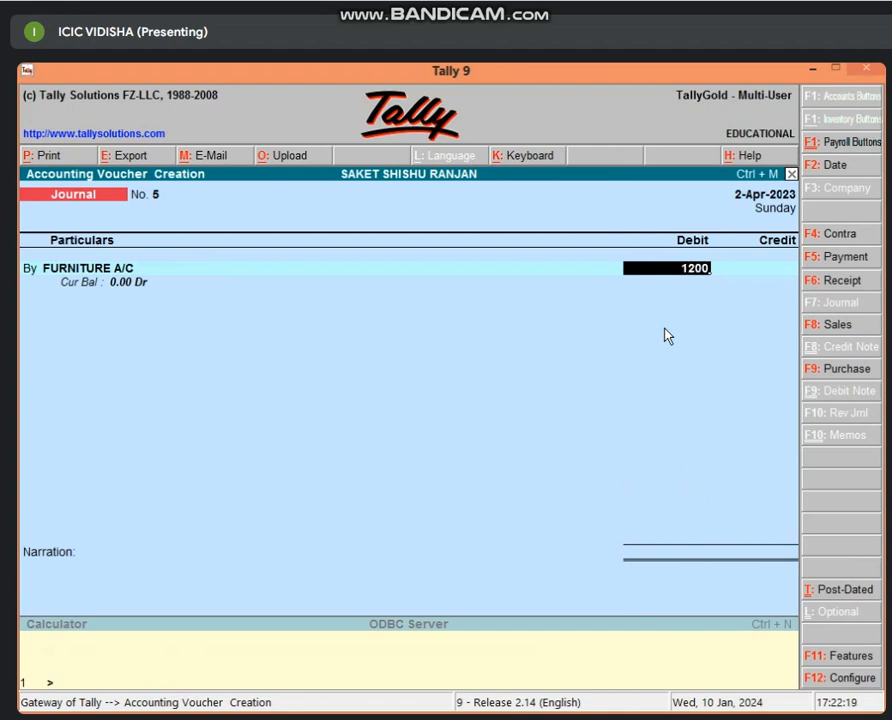
key(Return)
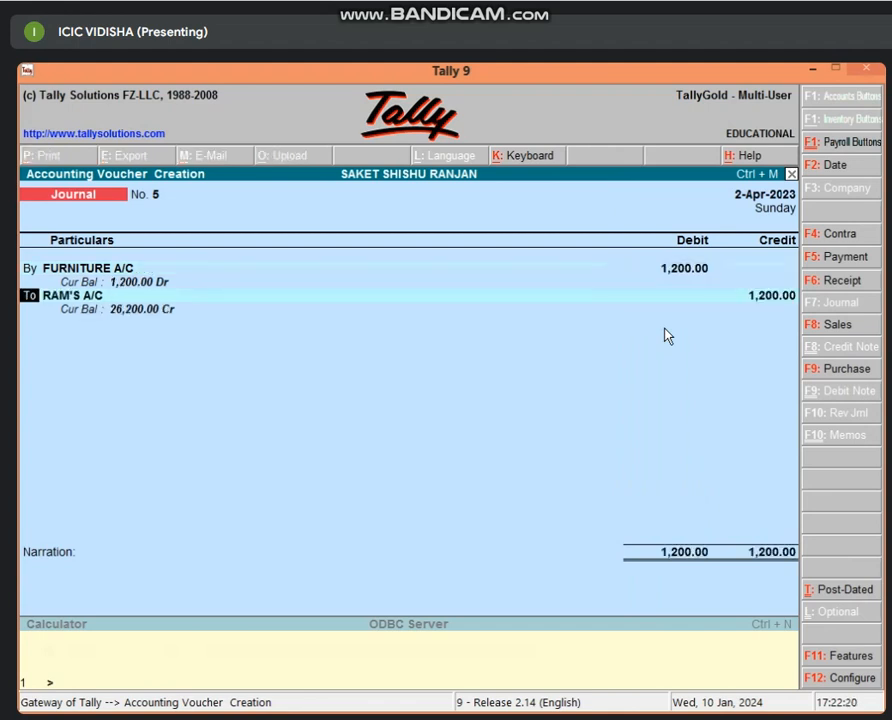
- Credit Profit & Loss A/c with 1,200.00 in the sample journal voucher and discard it without saving
key(Return)
text(P)
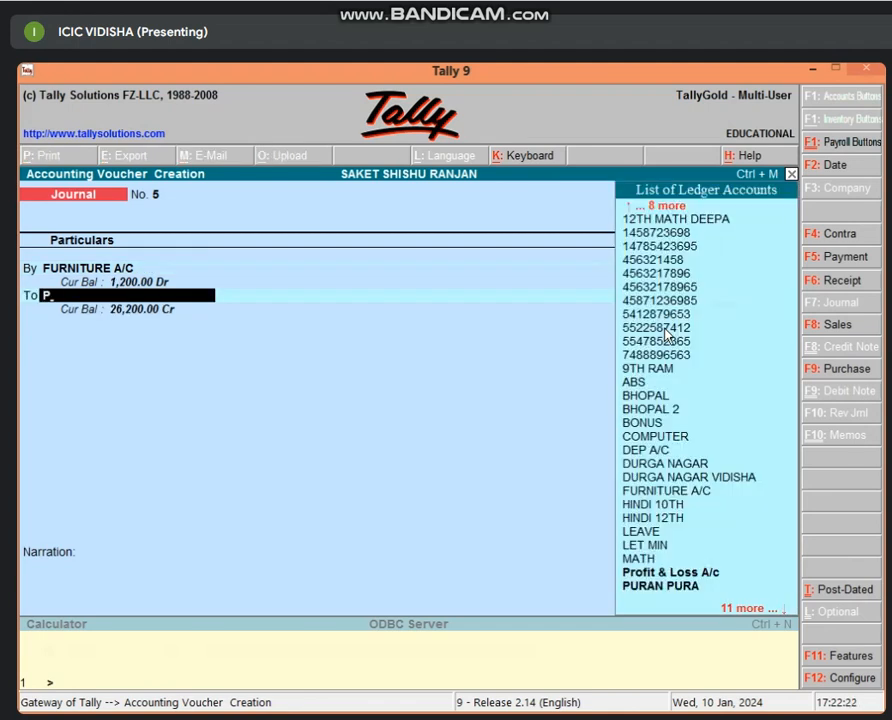
text(R)
key(Return)
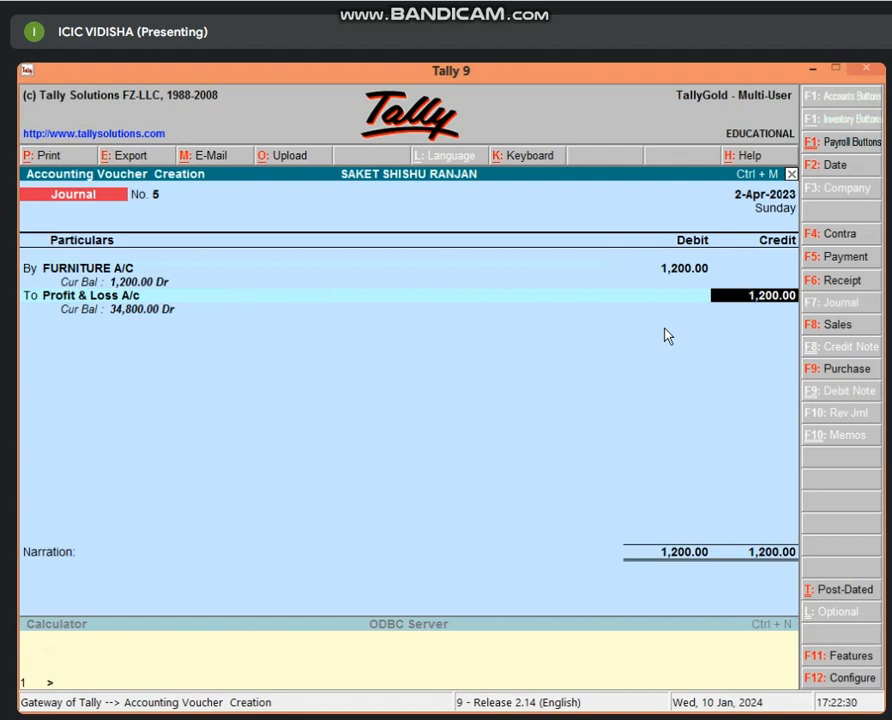
key(Escape)
key(Escape)
key(y)
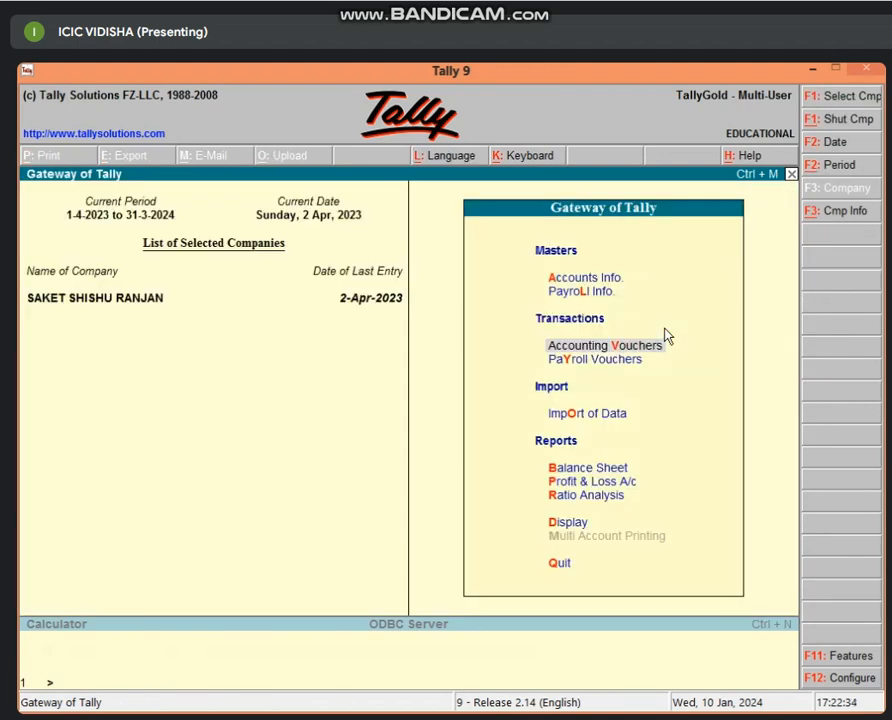